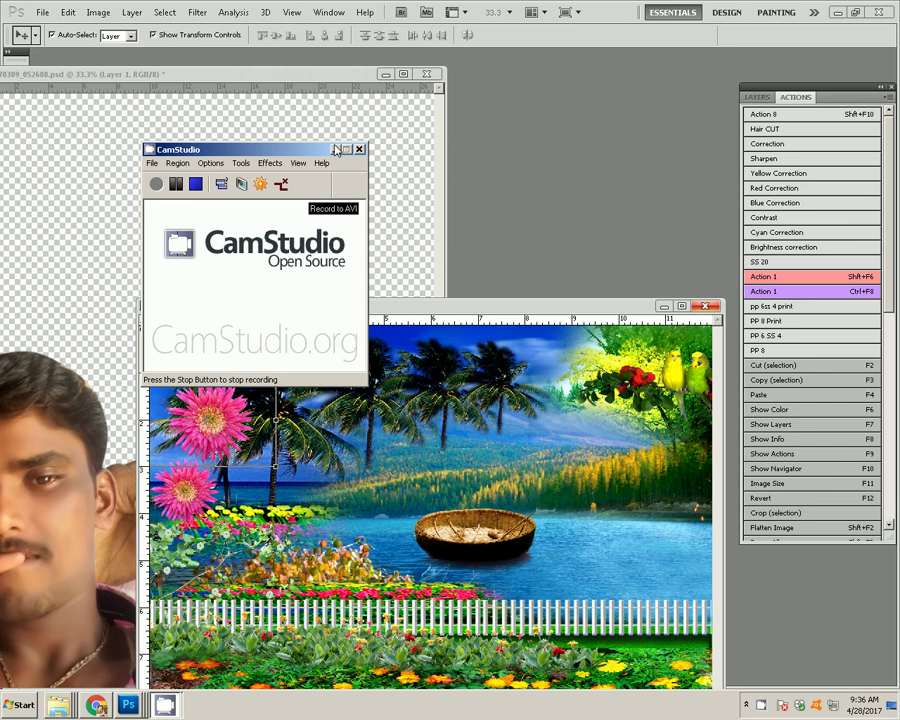
Arrange the windows and drag the man's cut-out photo into the lake scene 97.psd
left_click(336, 150)
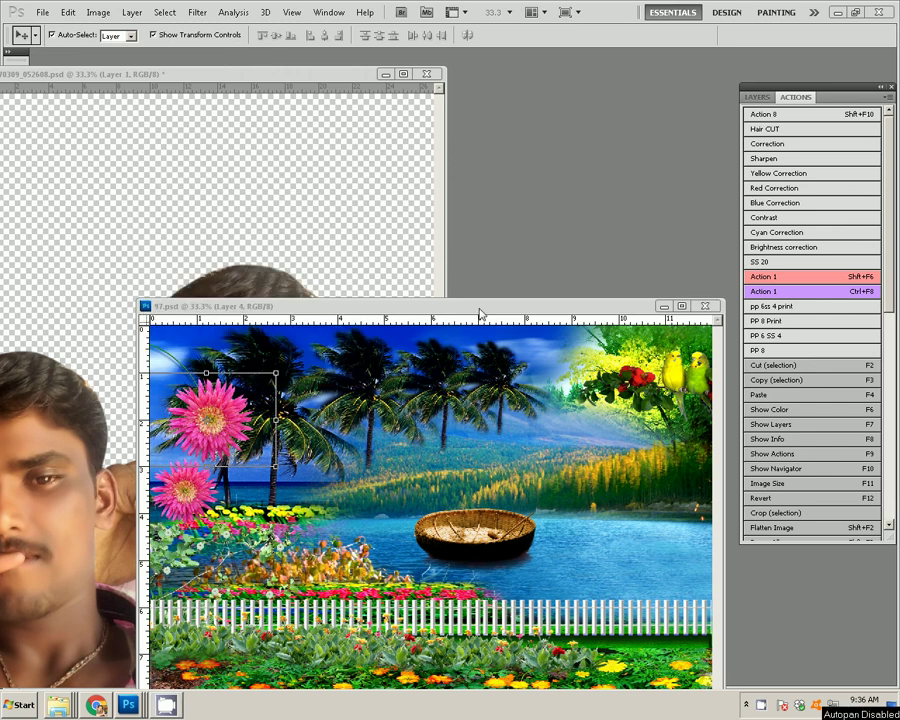
left_click_drag(480, 313, 468, 199)
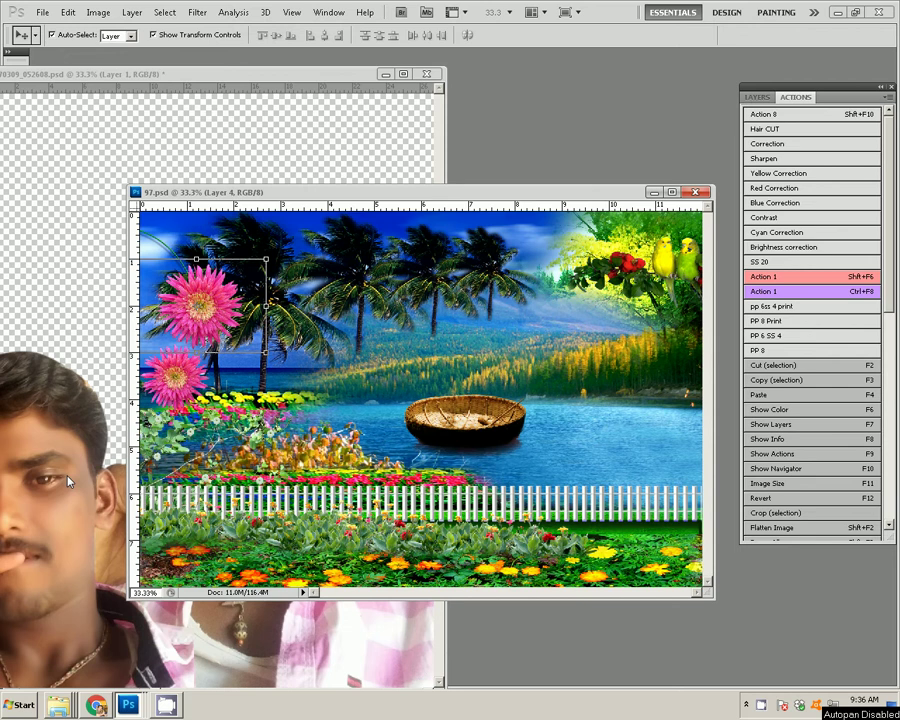
left_click_drag(69, 482, 352, 465)
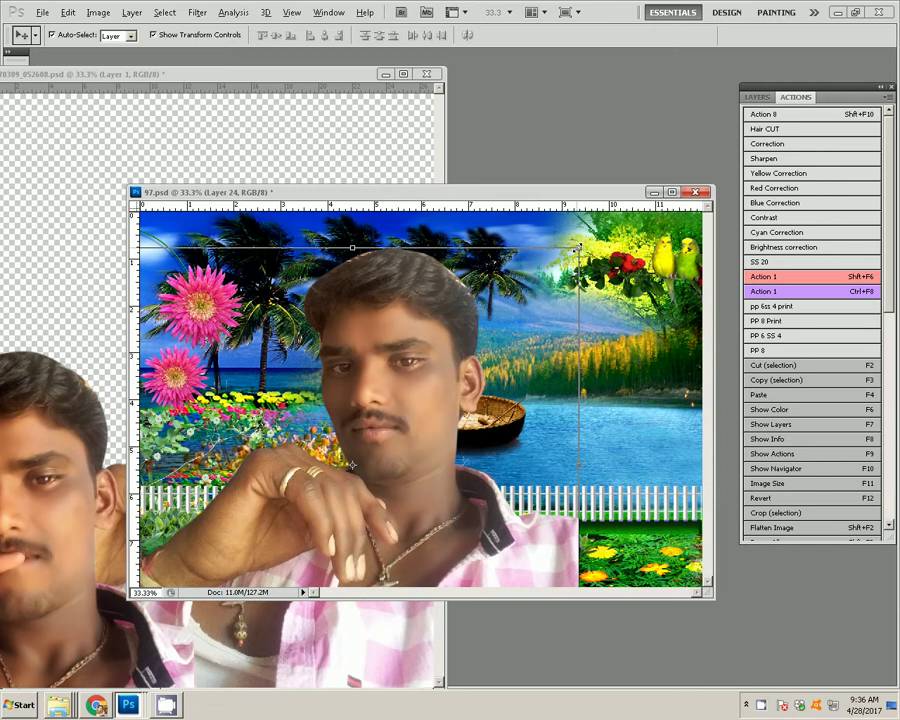
Scale the man's photo to about 48.7% and place it right, above the water
key("ctrl+t")
left_click_drag(352, 465, 632, 360)
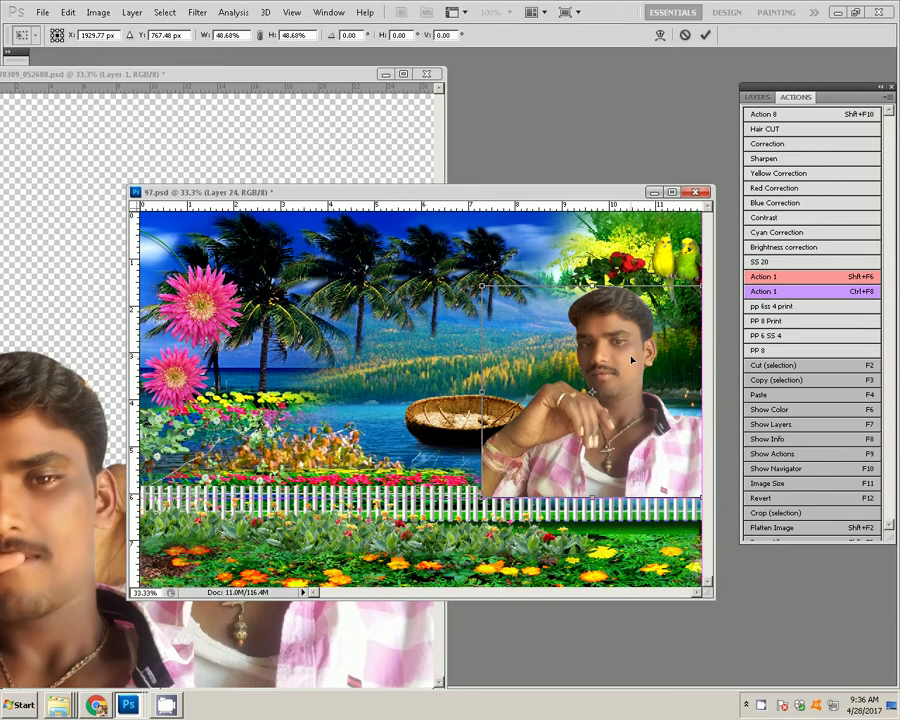
left_click_drag(632, 360, 632, 310)
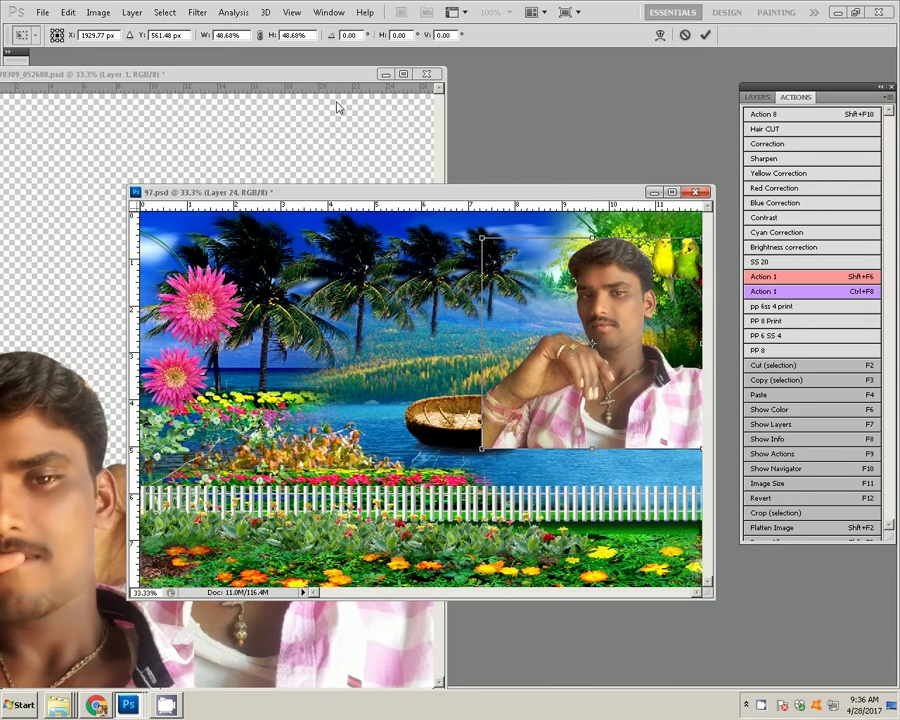
key("Return")
left_click(100, 172)
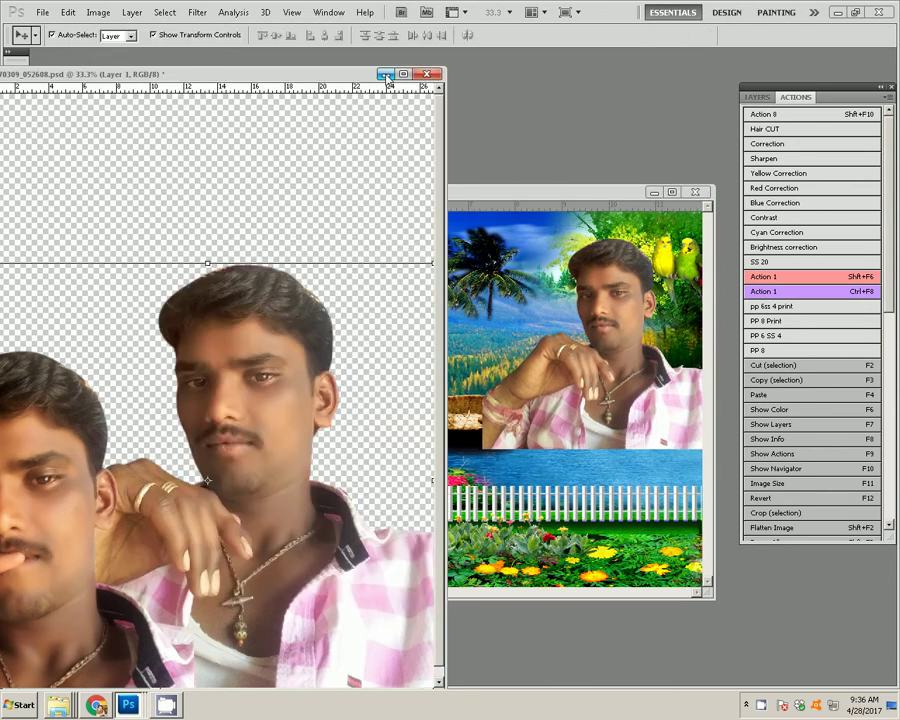
With the Eraser at 100% opacity, erase the portrait's hard left edge and lower shirt
left_click(386, 75)
left_click(16, 238)
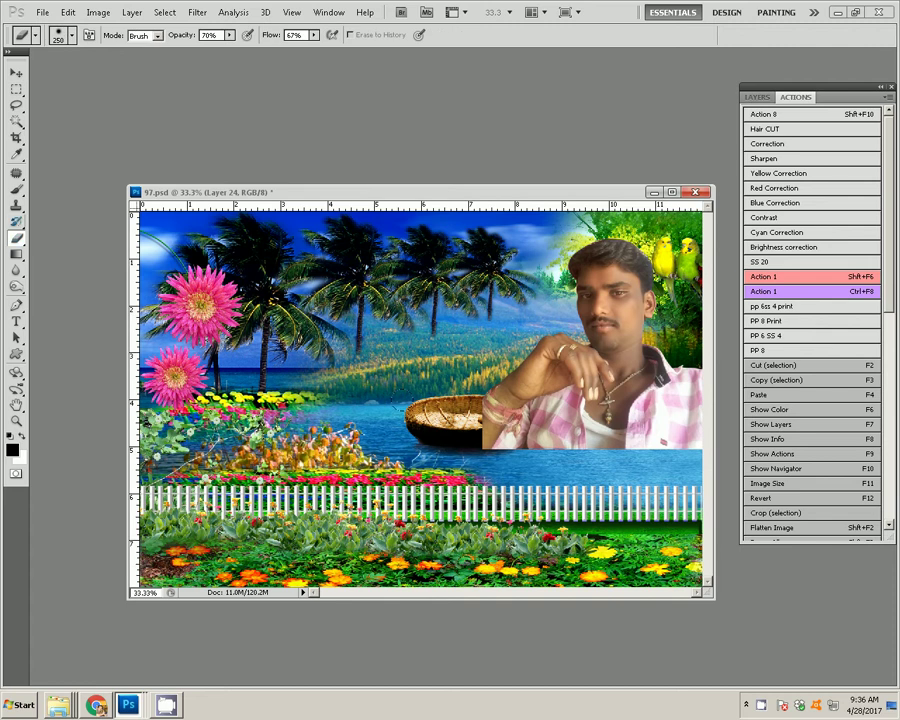
left_click_drag(522, 430, 552, 430)
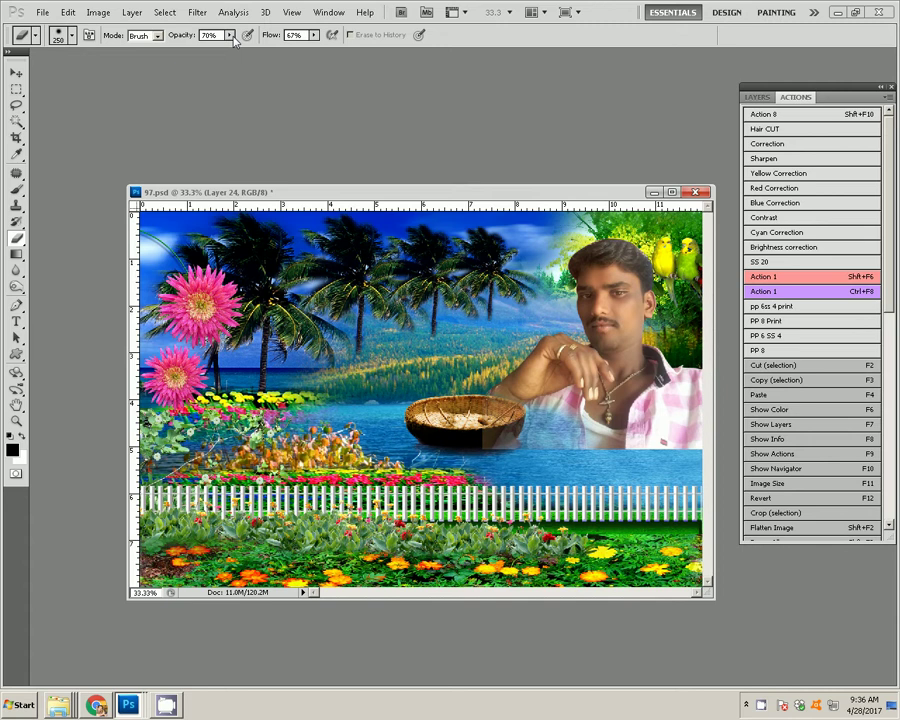
left_click_drag(232, 36, 269, 144)
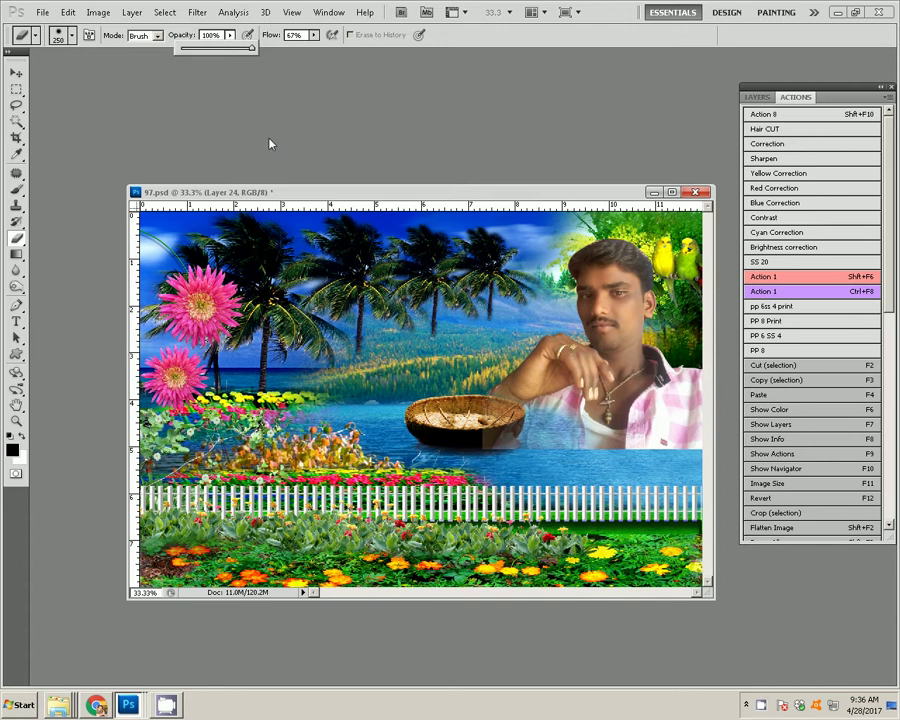
left_click_drag(700, 425, 485, 425)
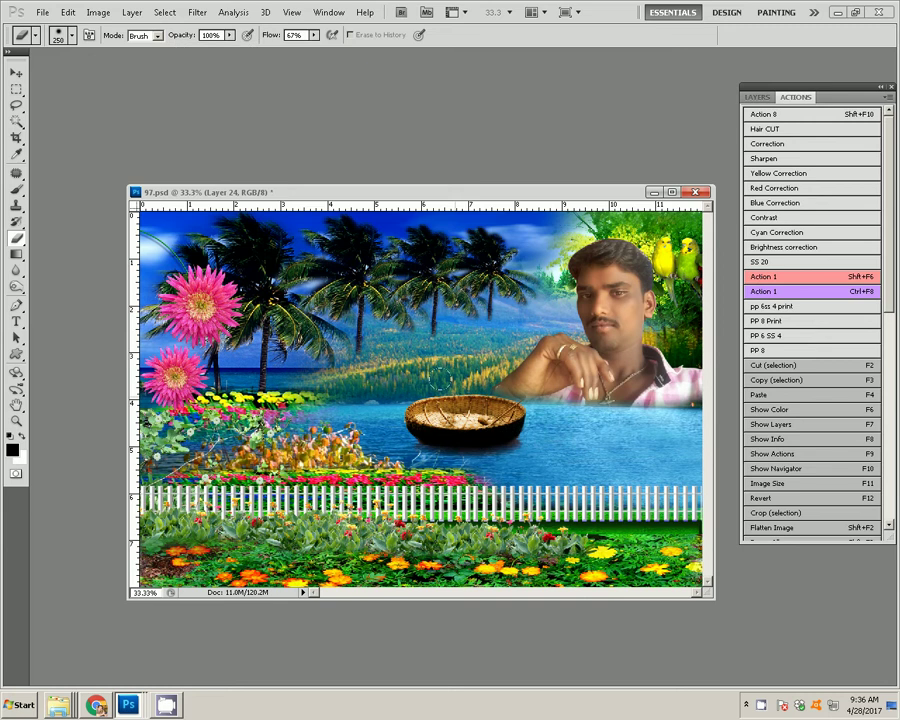
key("v")
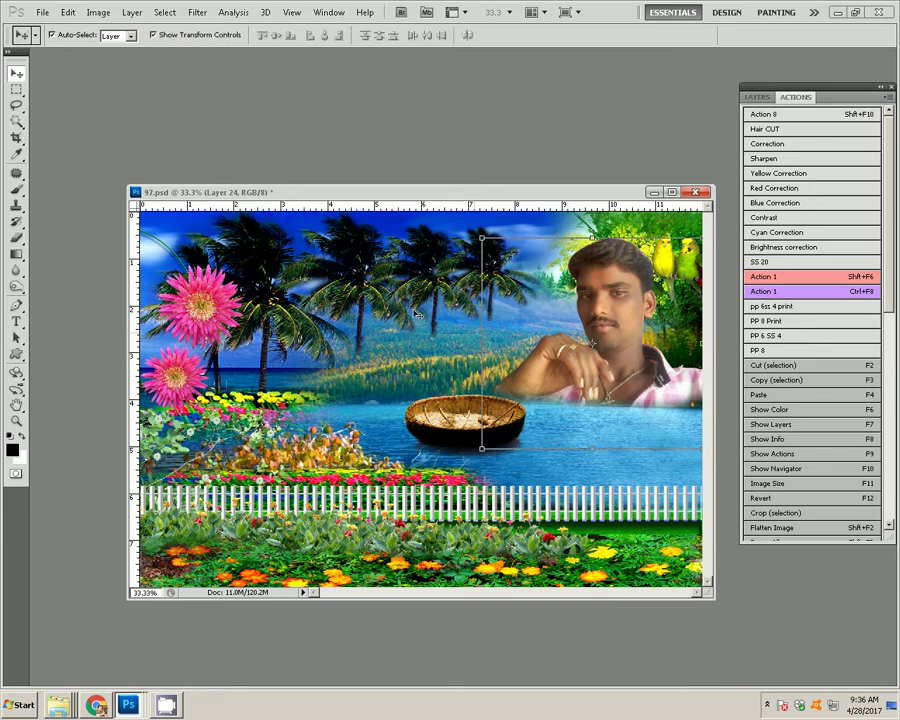
Bring the 20170309 portrait document forward and zoom it out to 16.7%
left_click(125, 695)
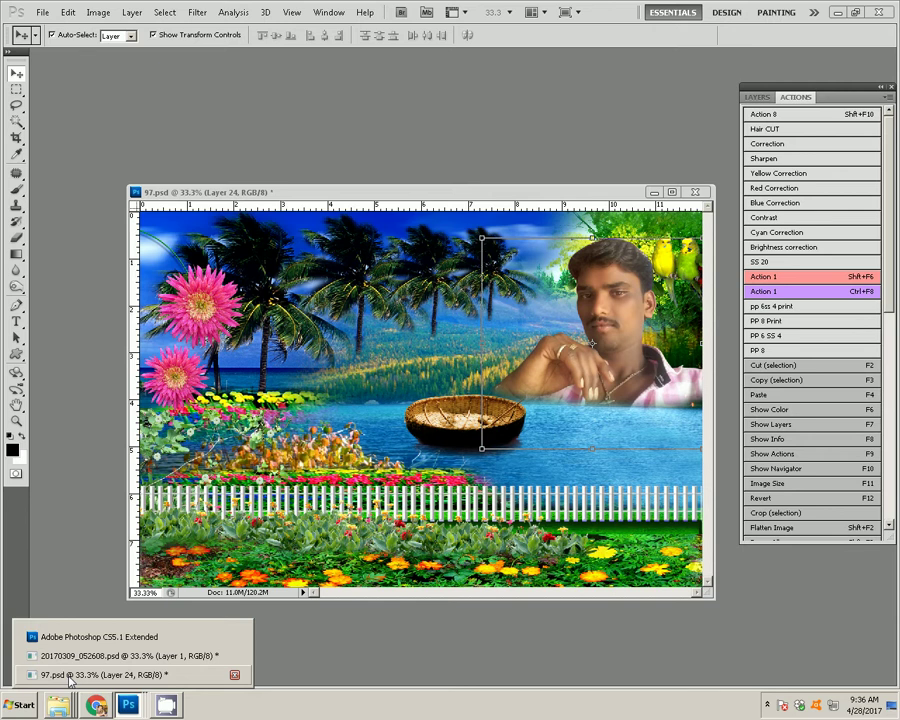
left_click(70, 656)
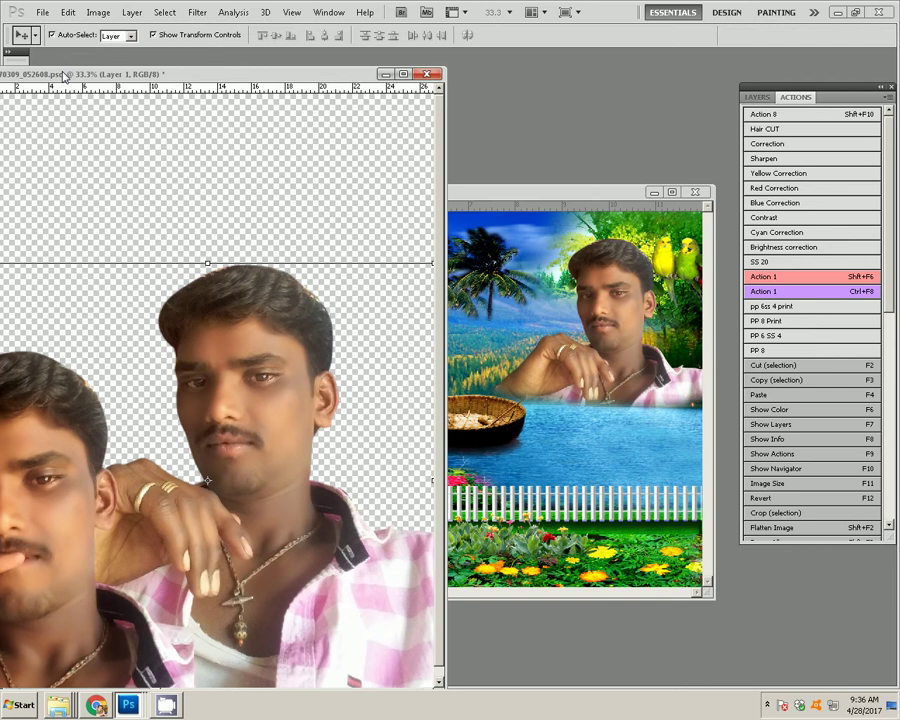
left_click_drag(63, 77, 257, 86)
left_click(17, 421)
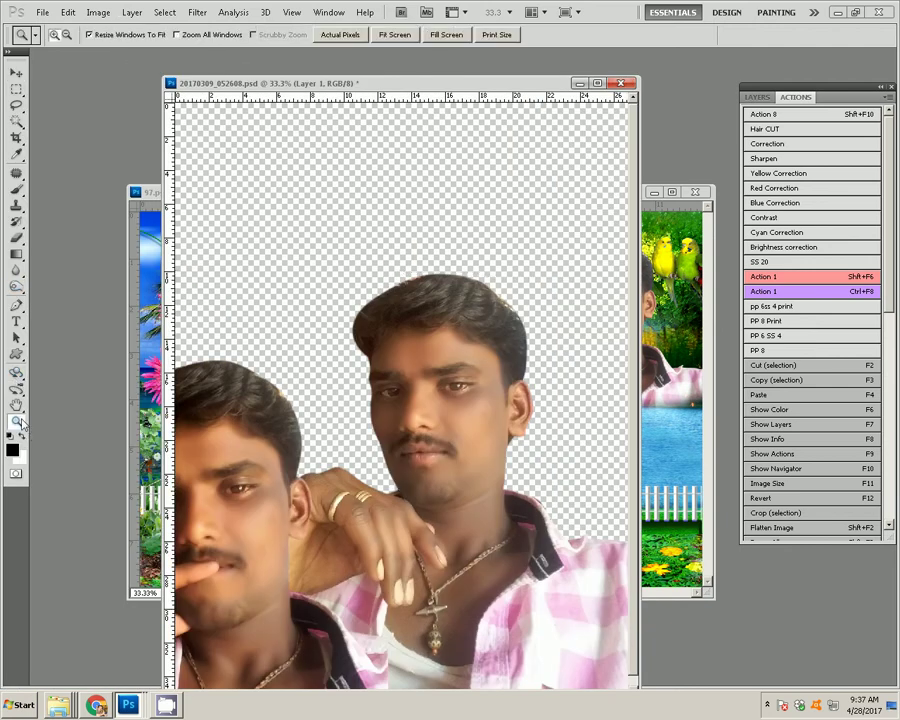
left_click(63, 37)
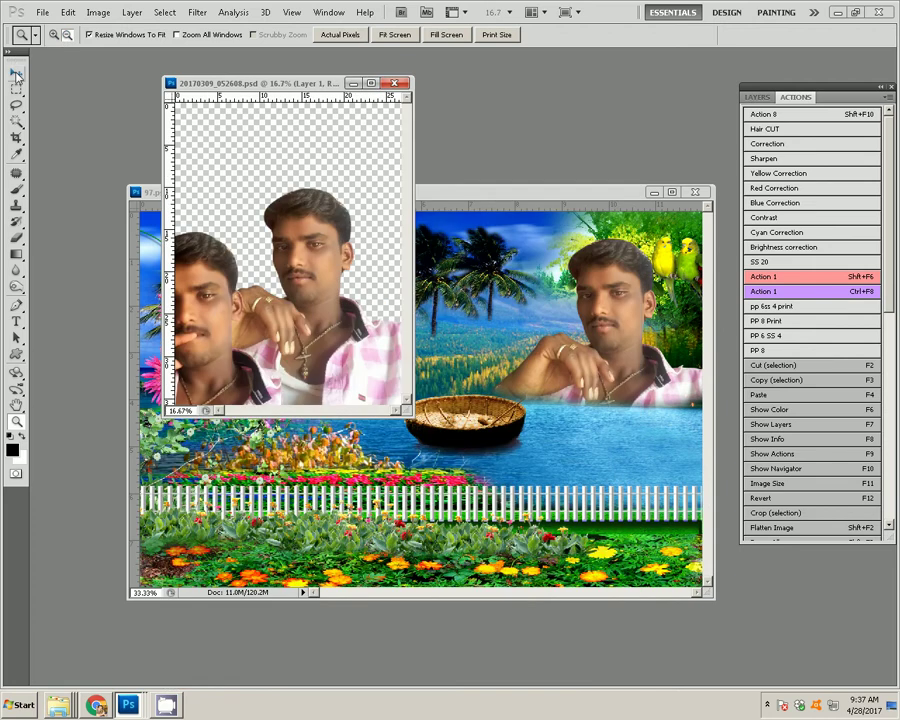
key("v")
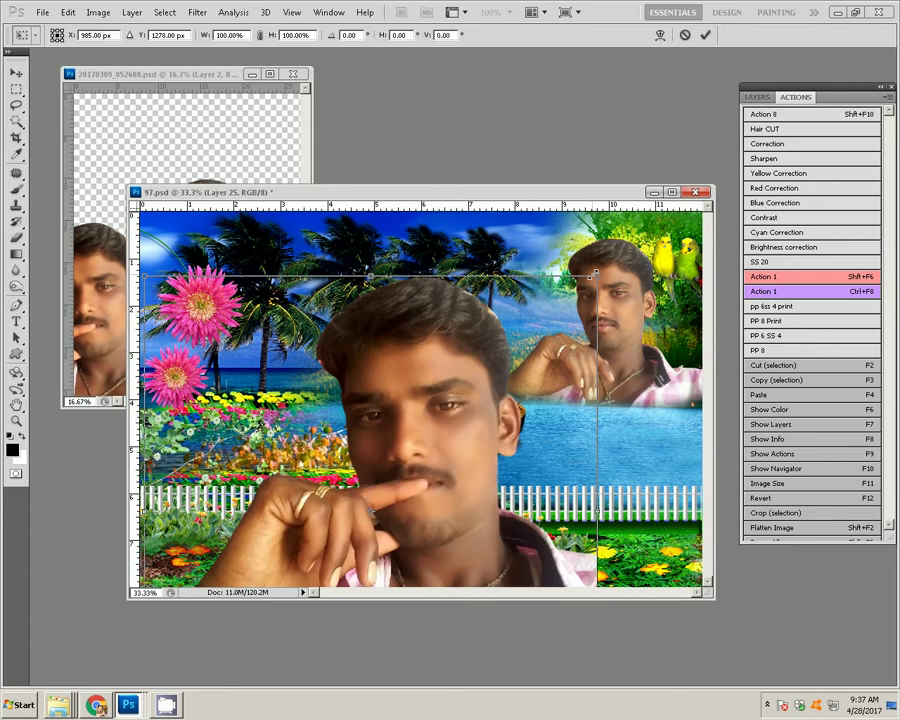
Flip the new portrait horizontally, scale it to about 50%, and move it lower-left
right_click(572, 272)
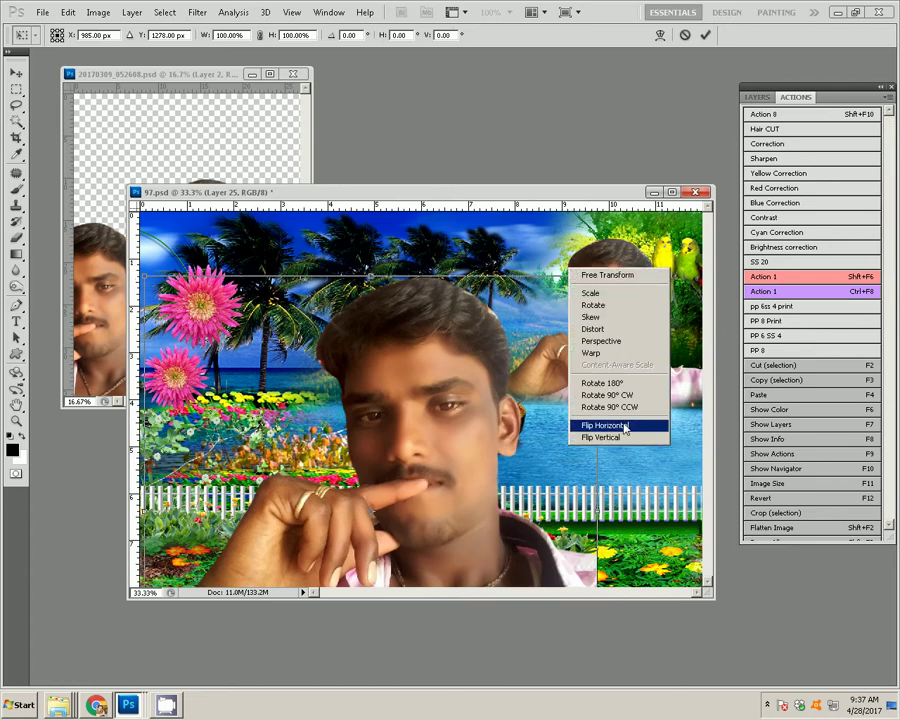
left_click(625, 429)
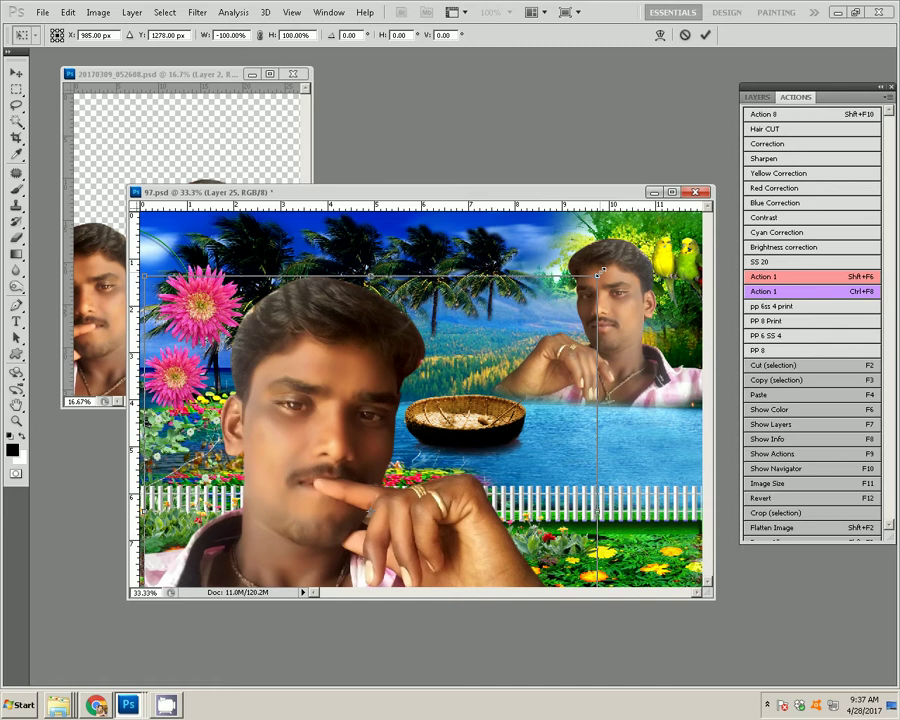
left_click_drag(598, 272, 485, 393)
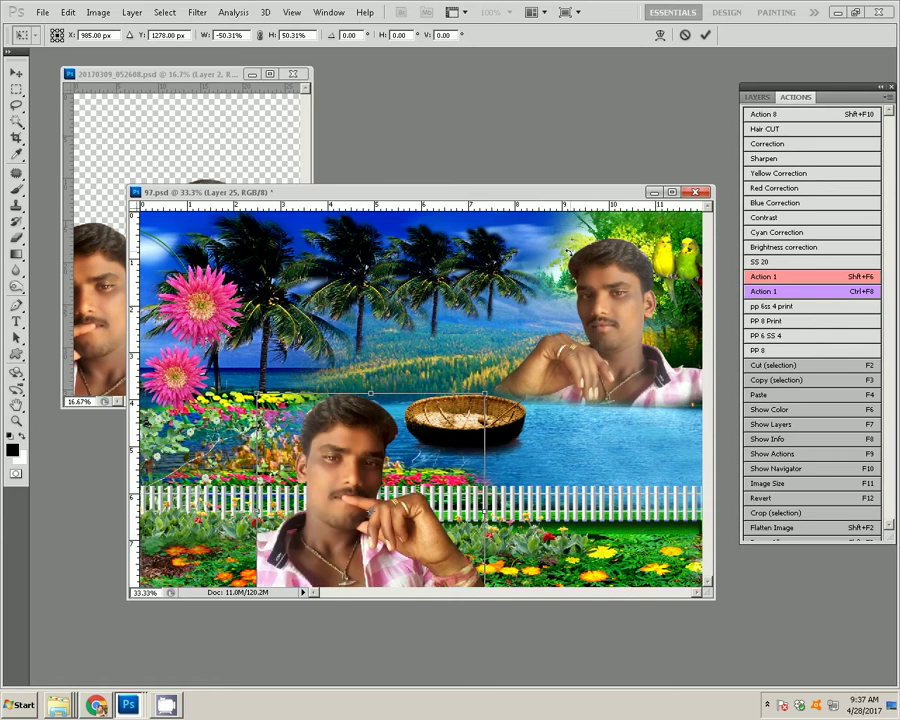
key("Return")
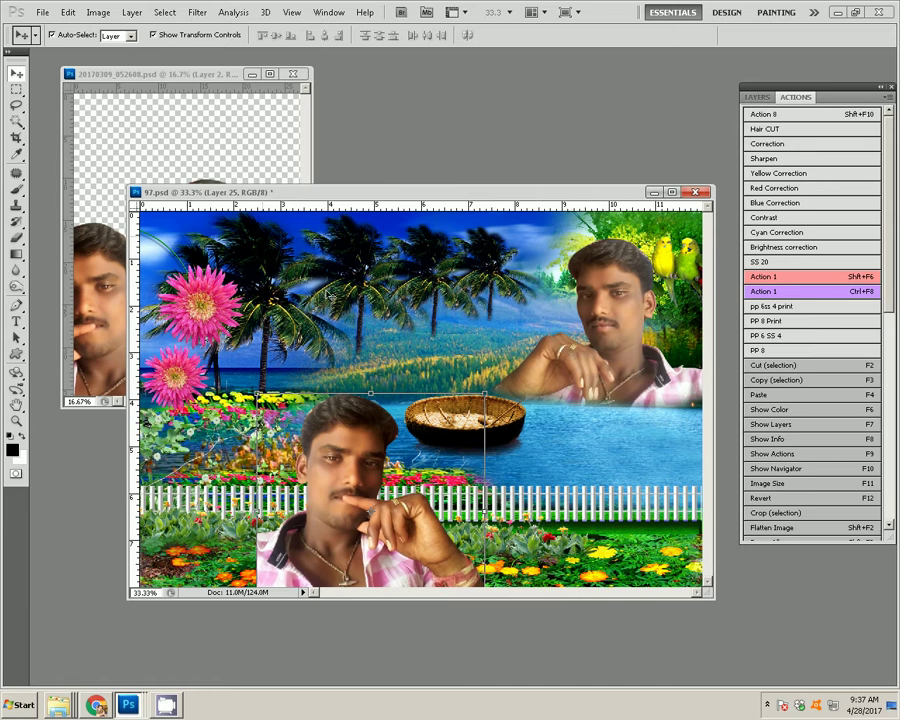
left_click_drag(333, 437, 212, 391)
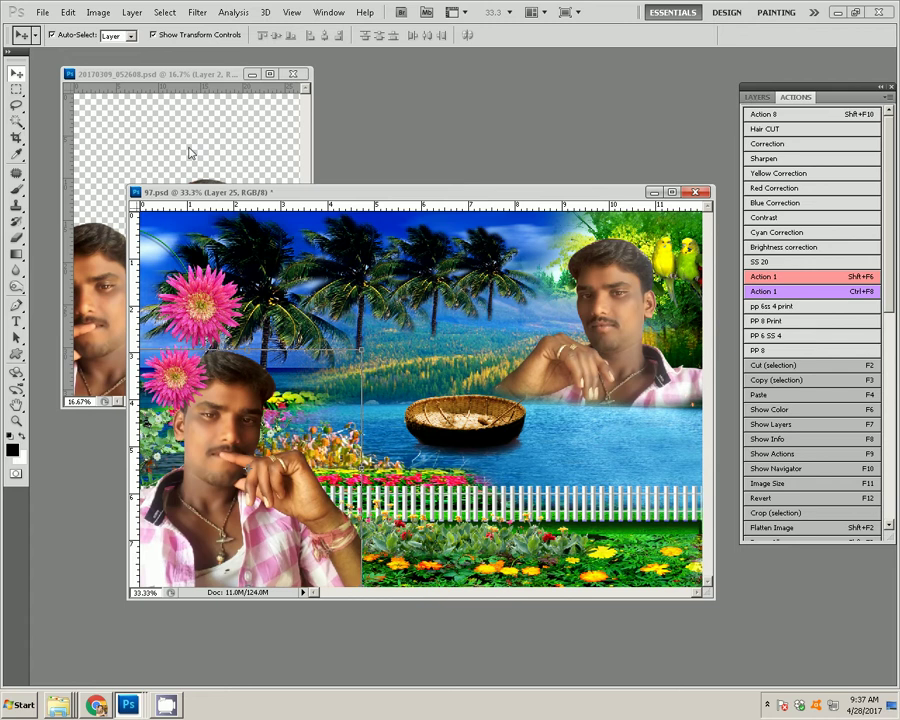
left_click_drag(190, 153, 257, 76)
left_click(254, 75)
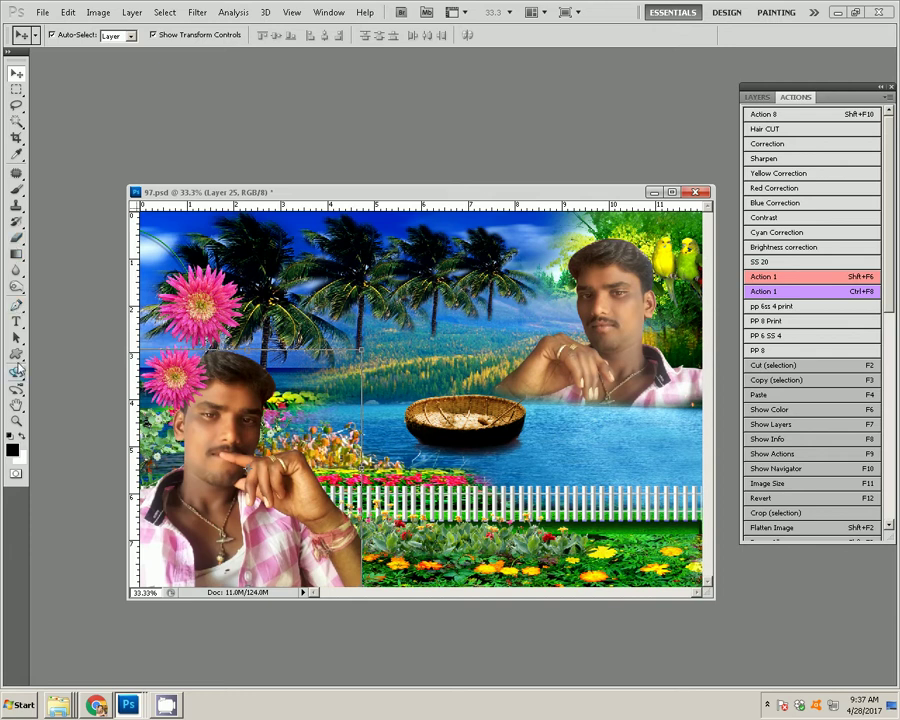
Draw a heart custom shape in the red gradient style over the lower-right fence
left_click(16, 354)
left_click(428, 35)
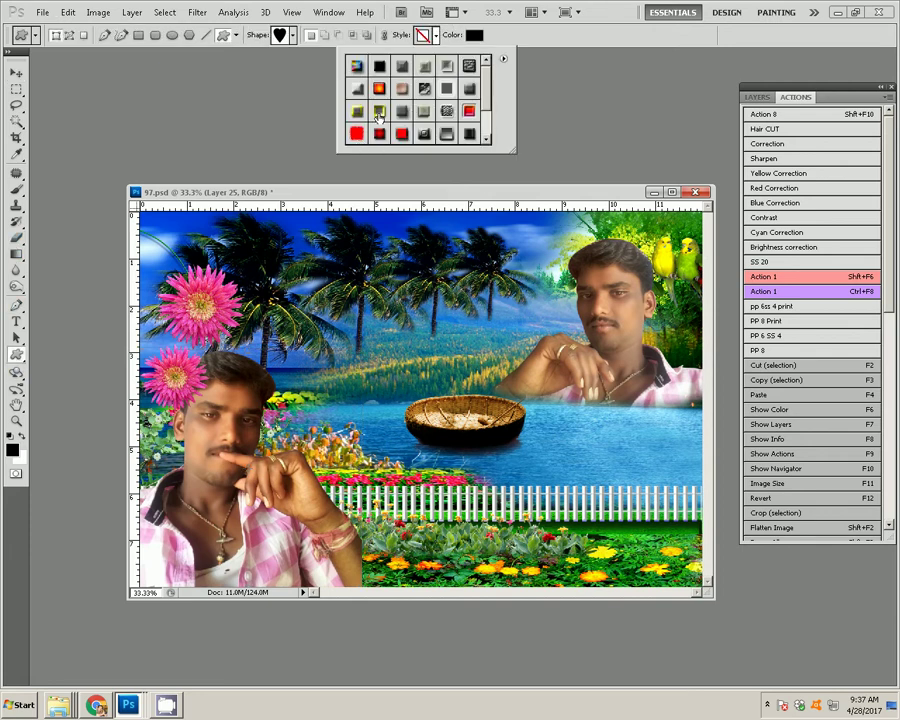
left_click(379, 112)
left_click(468, 112)
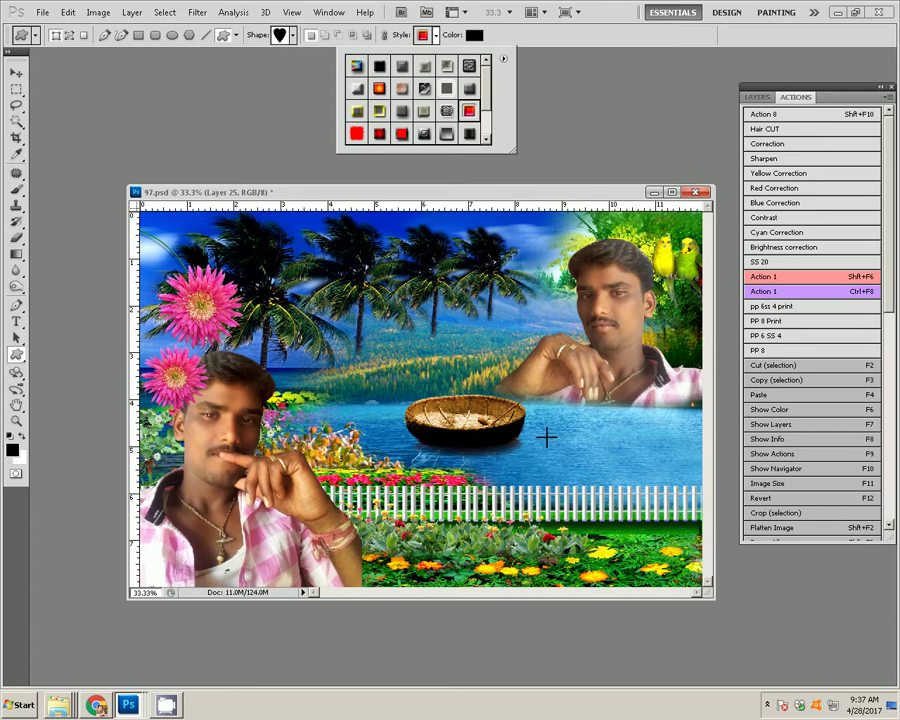
left_click_drag(546, 436, 648, 572)
left_click(16, 74)
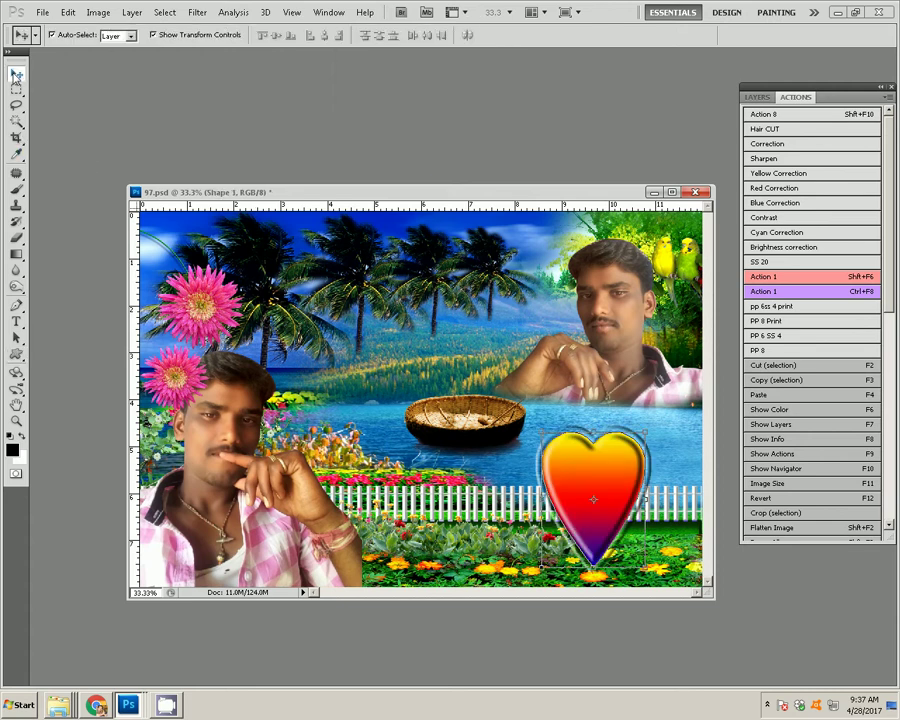
Move the pink flower layer upward and add a duplicate finger-to-lips portrait at the centre
left_click(236, 296)
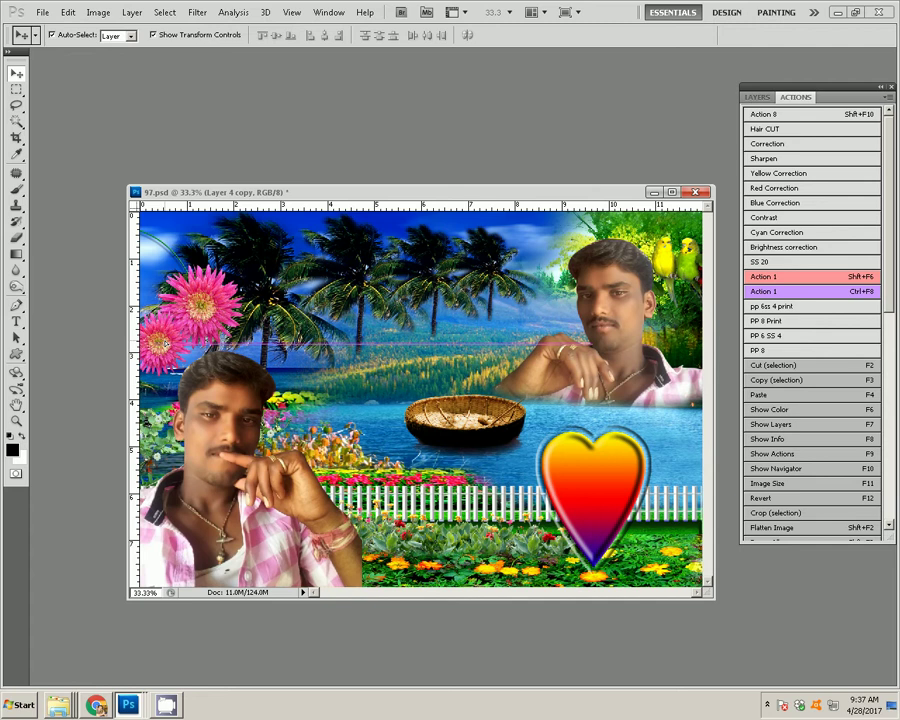
left_click_drag(240, 292, 245, 232)
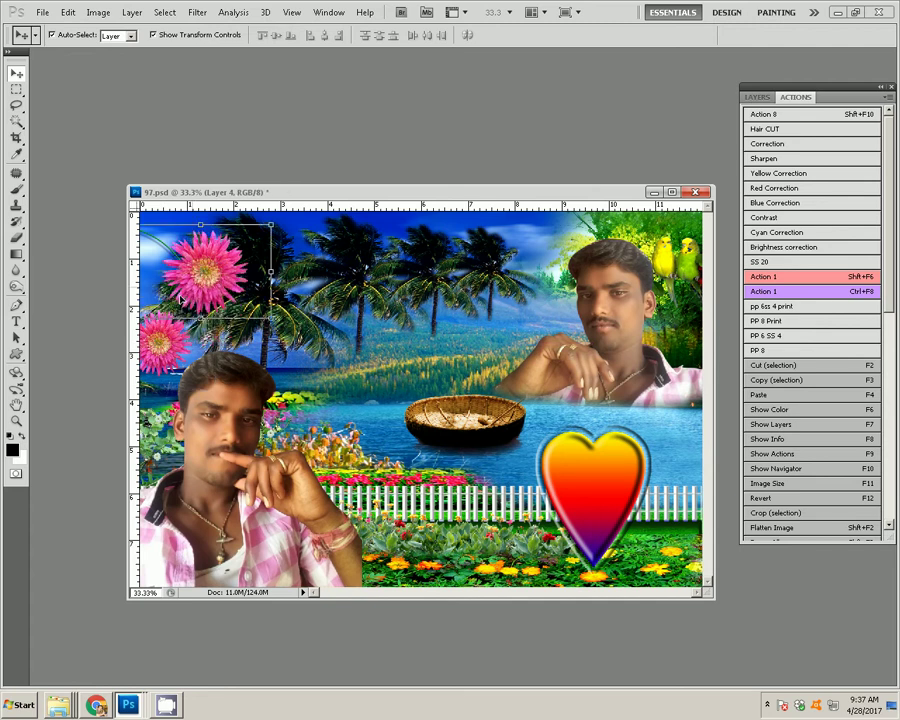
key("ctrl+v")
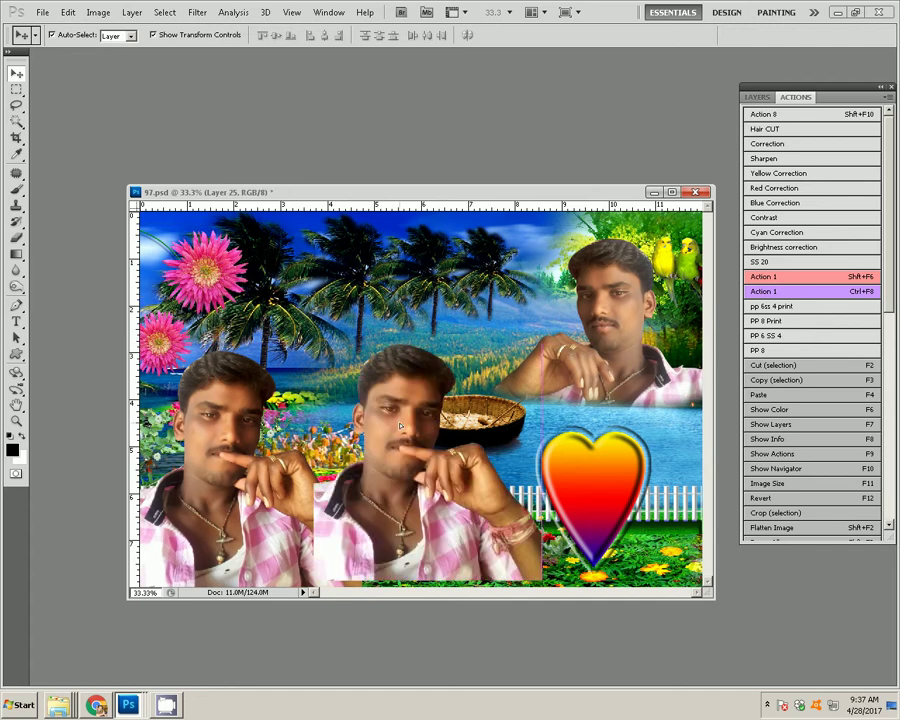
key("ctrl+j")
key("ctrl+t")
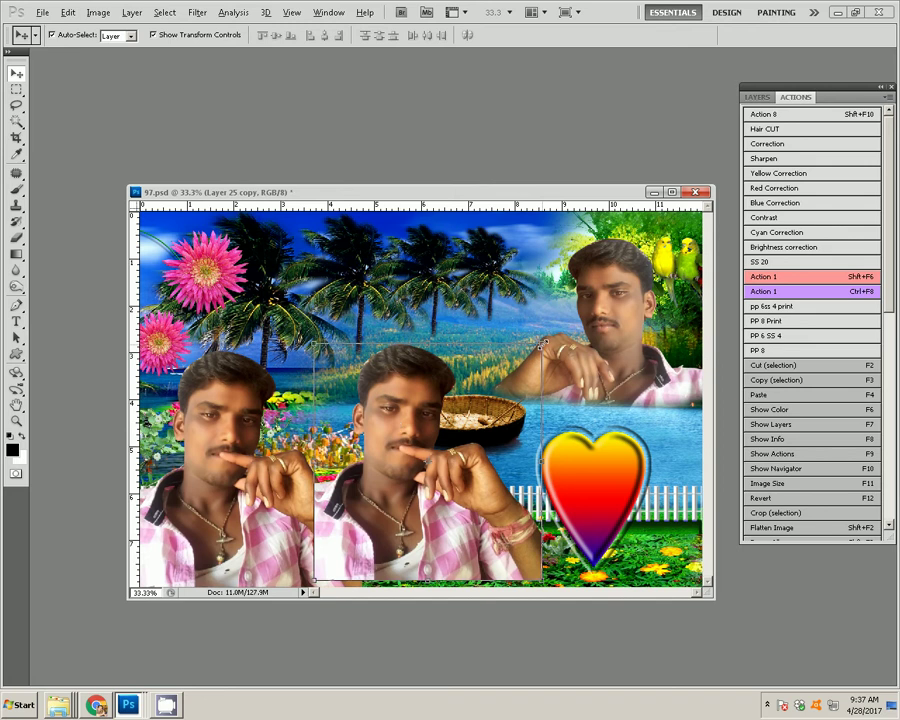
Shrink the copied portrait to half size, flip it horizontally, and move it onto the heart
left_click_drag(541, 344, 486, 400)
right_click(492, 345)
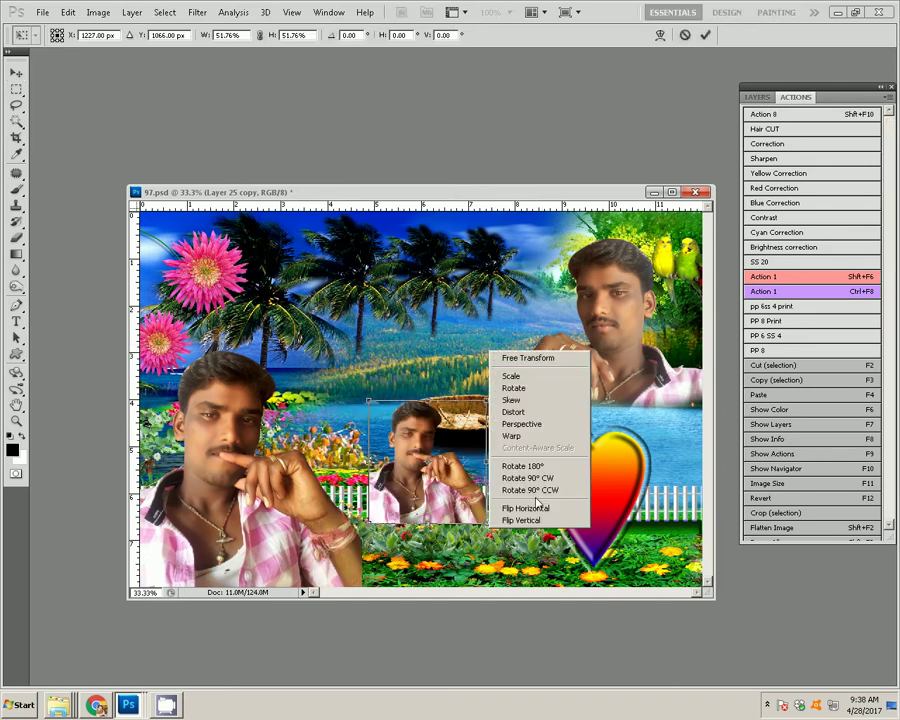
left_click(524, 506)
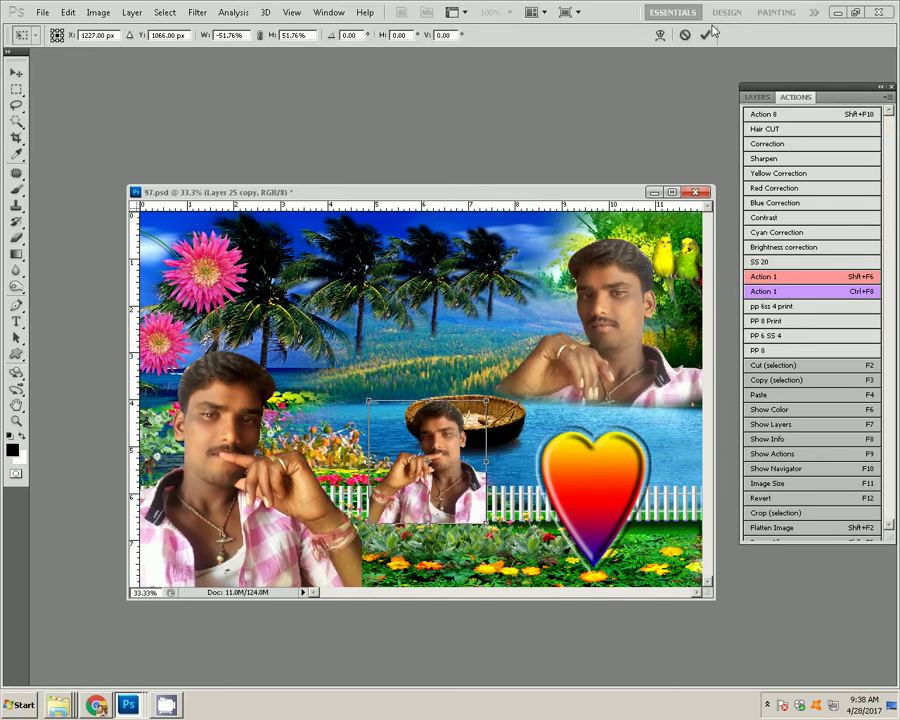
left_click(706, 34)
left_click_drag(440, 443, 606, 477)
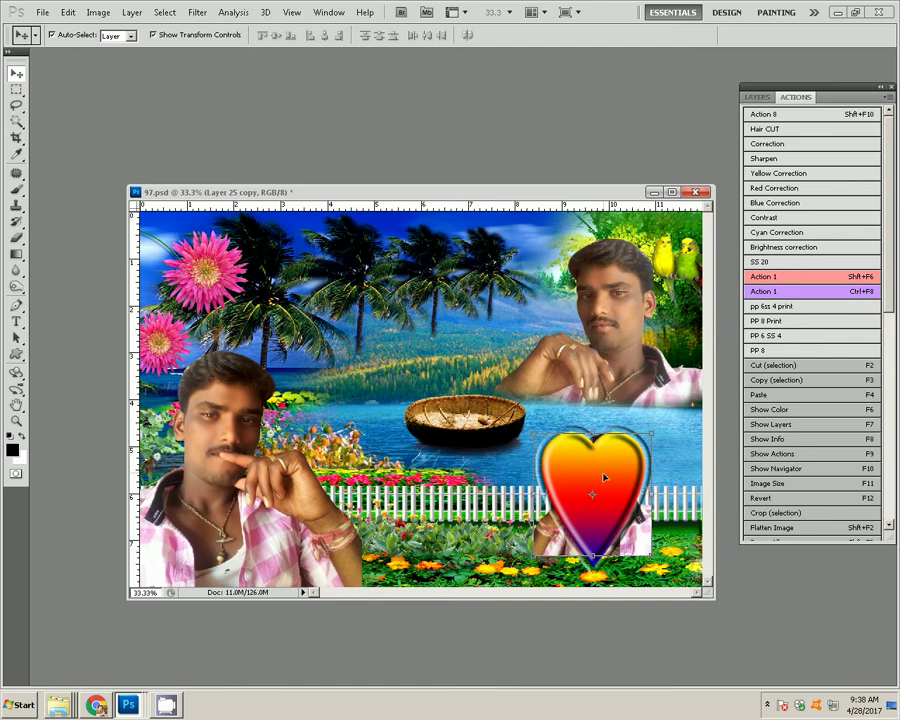
Move Layer 25 copy above the heart, shrink it further, and trim corners outside the heart
left_click(757, 97)
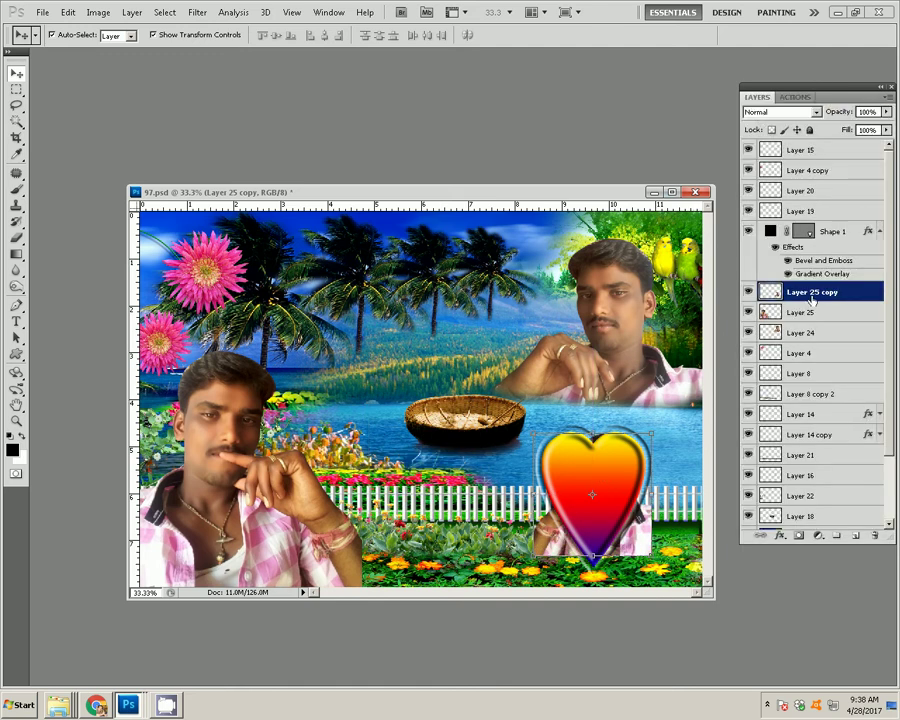
left_click_drag(811, 293, 810, 143)
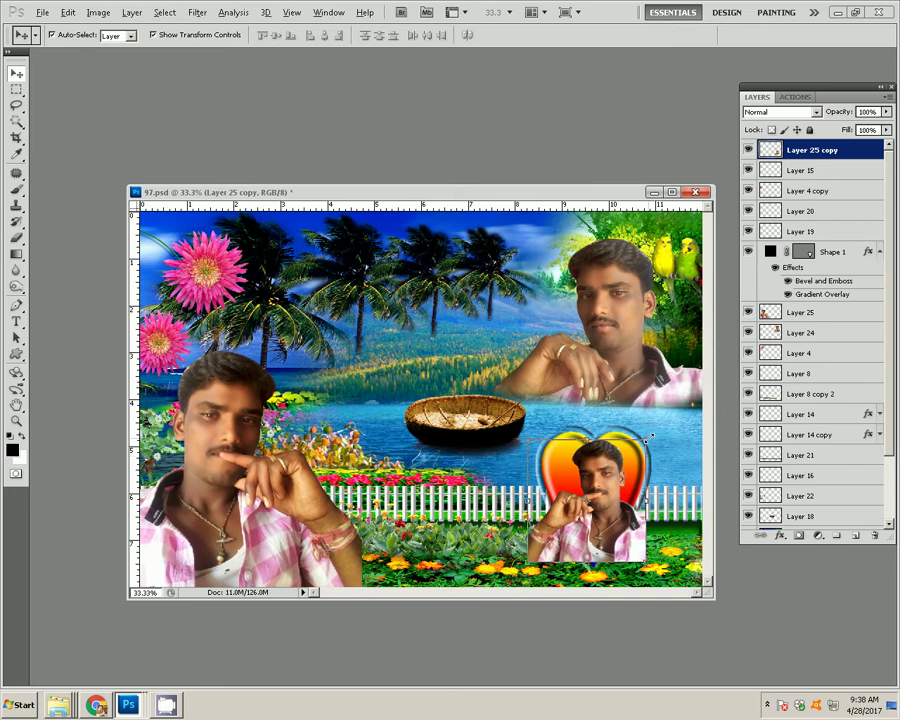
key("ctrl+t")
left_click_drag(649, 437, 636, 448)
left_click(706, 36)
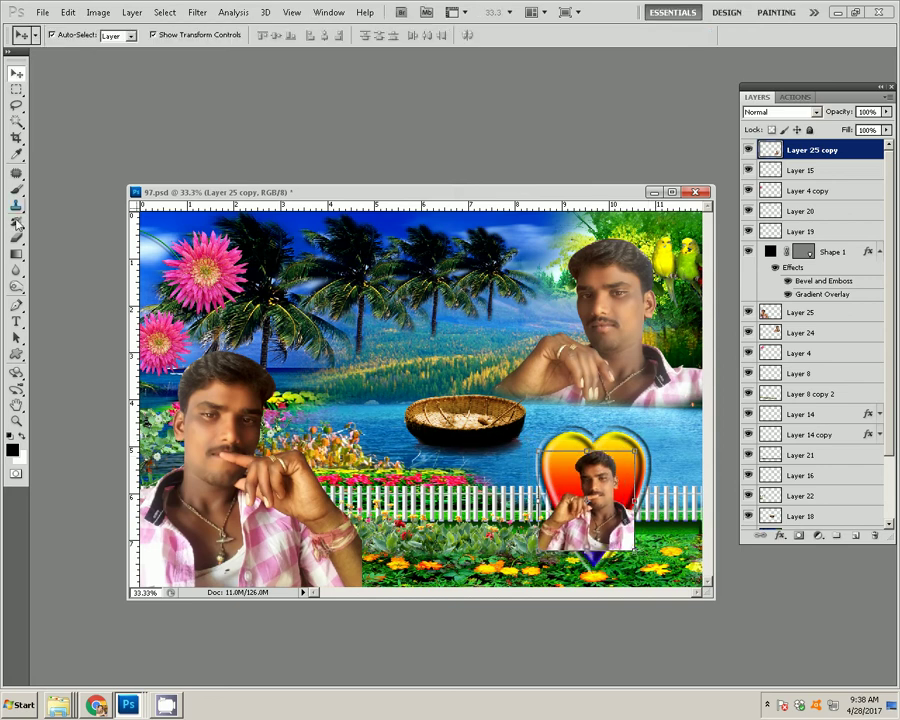
left_click(18, 238)
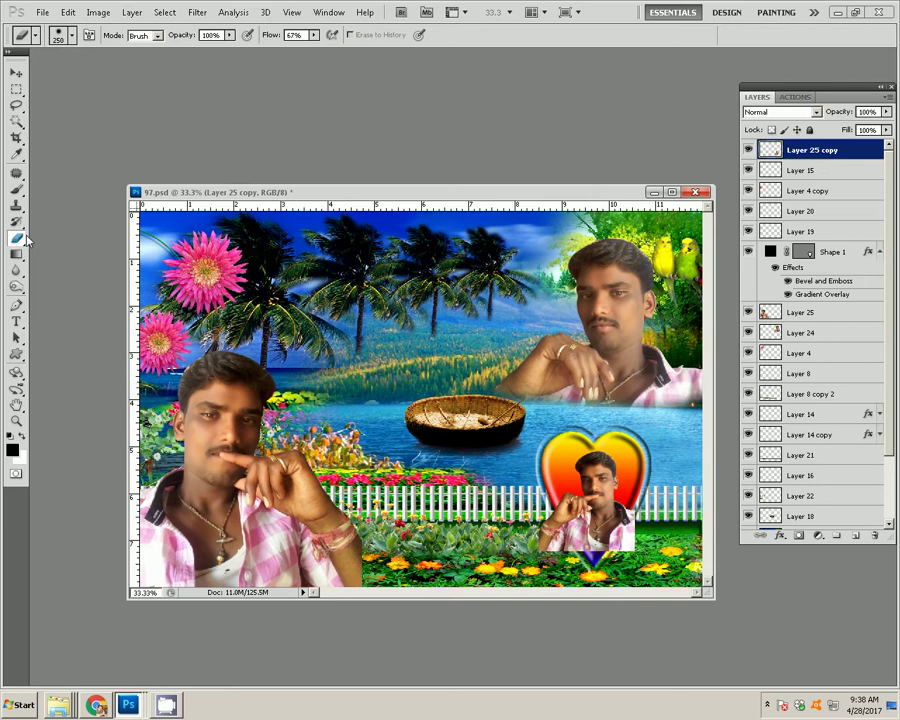
key("Delete")
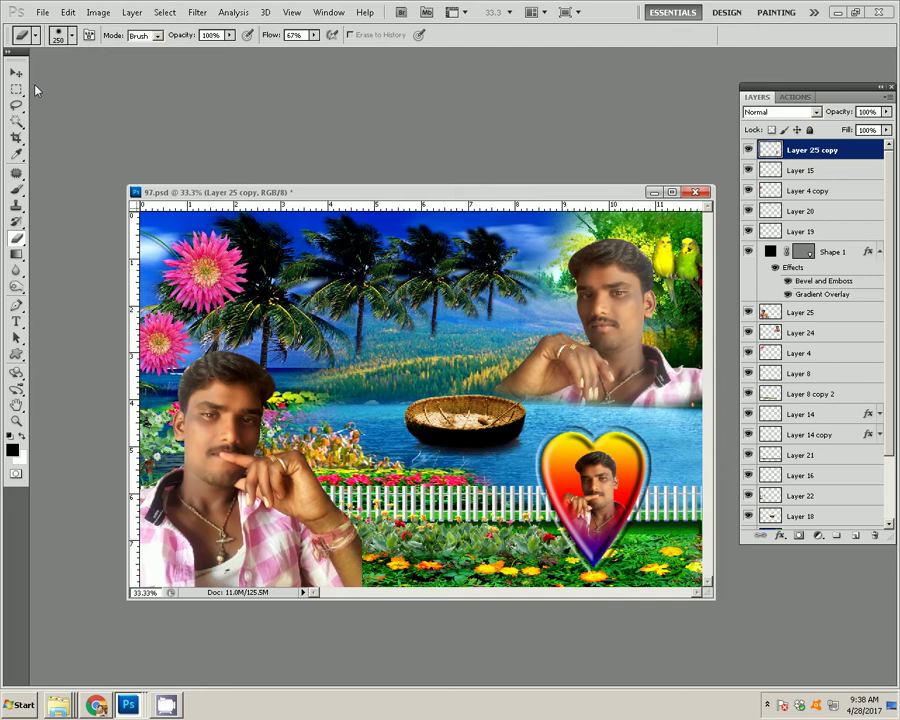
left_click(131, 12)
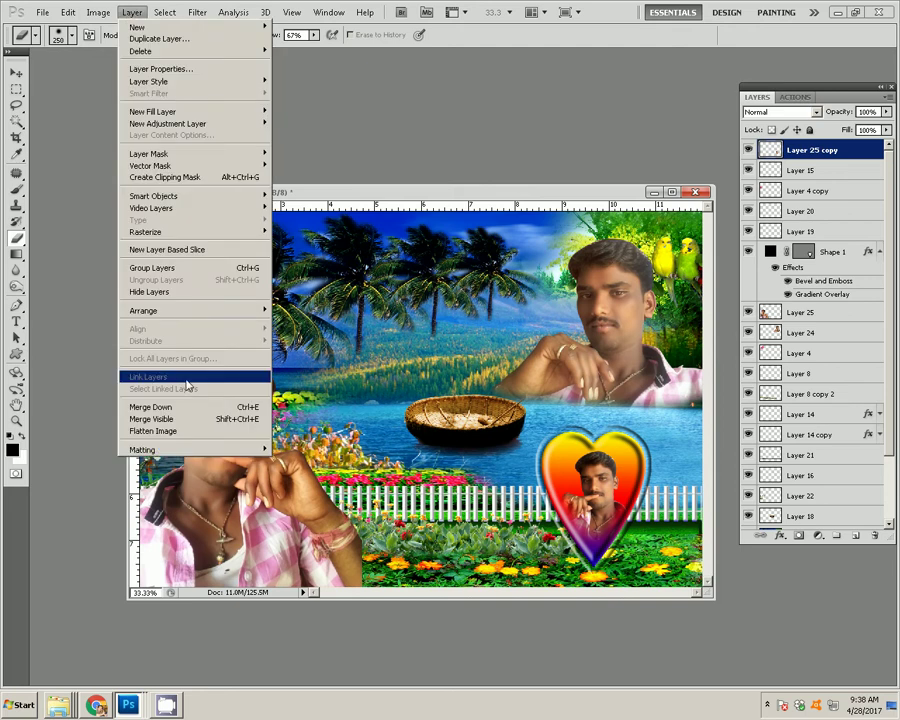
Merge the portrait layer down into Layer 15, then merge all visible layers
left_click(150, 407)
left_click(16, 73)
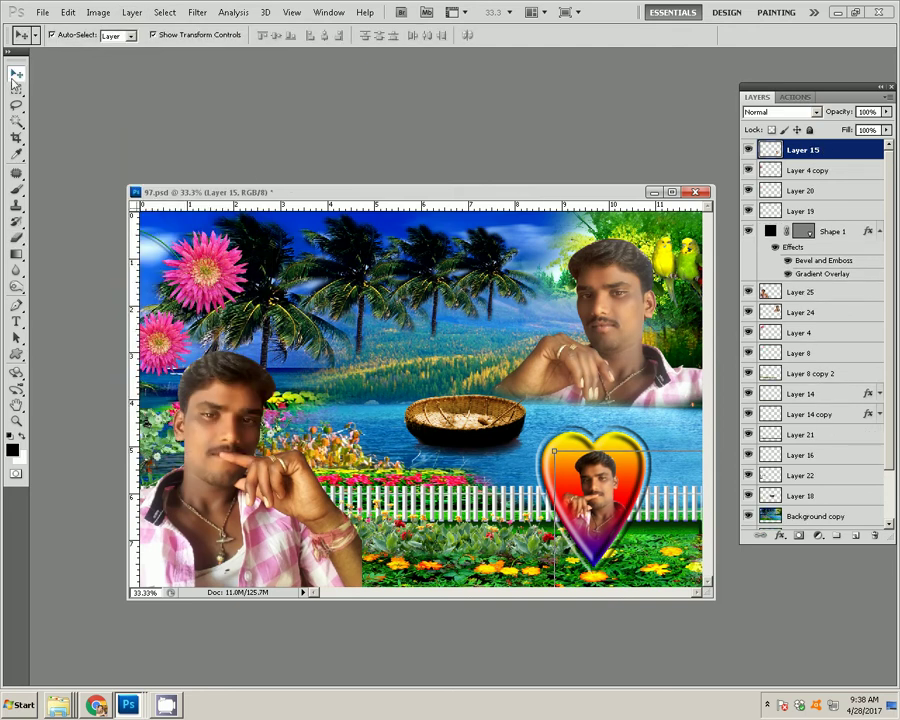
left_click(131, 12)
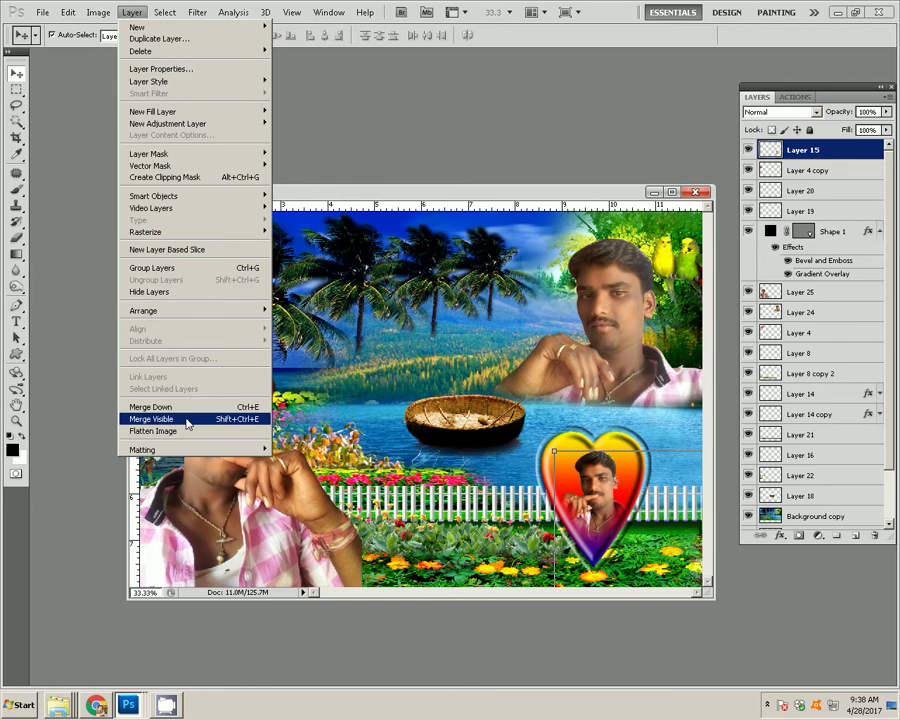
left_click(187, 419)
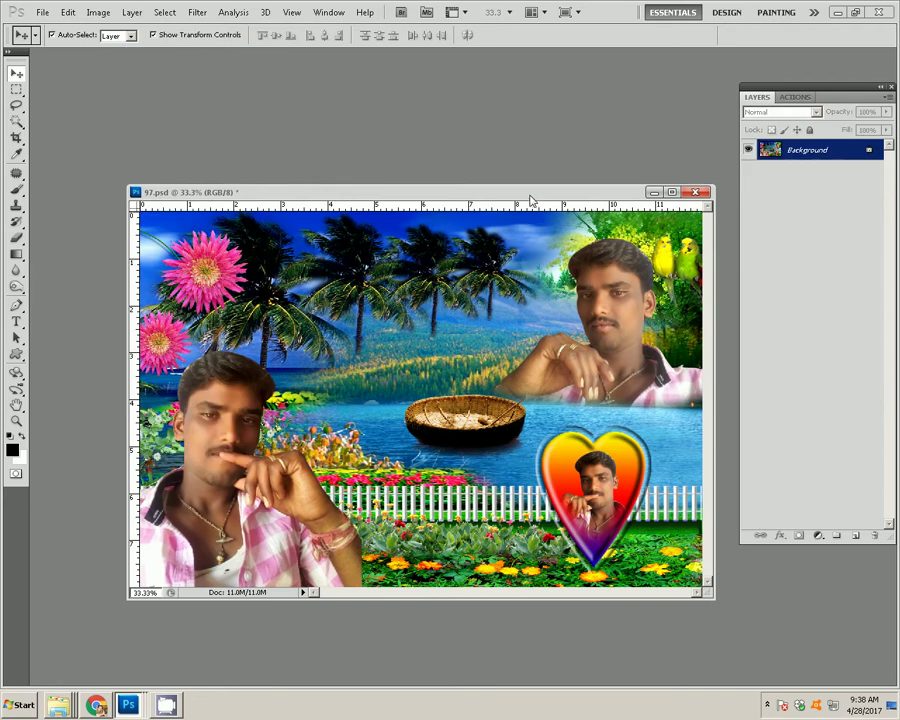
Resize the image to 6 inches wide at 300 pixels/inch
right_click(530, 194)
left_click(568, 217)
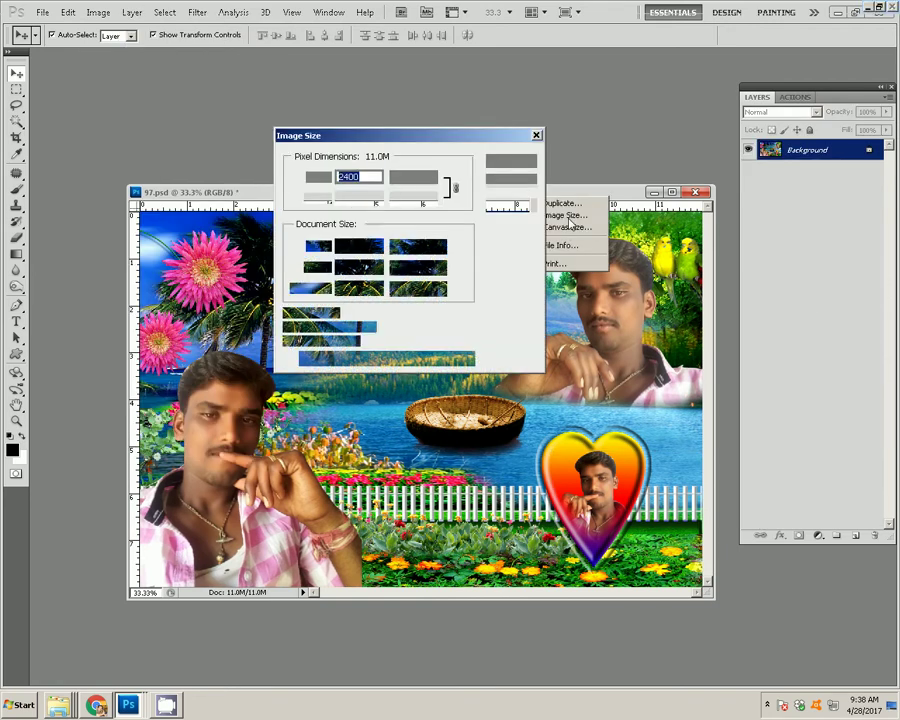
double_click(366, 245)
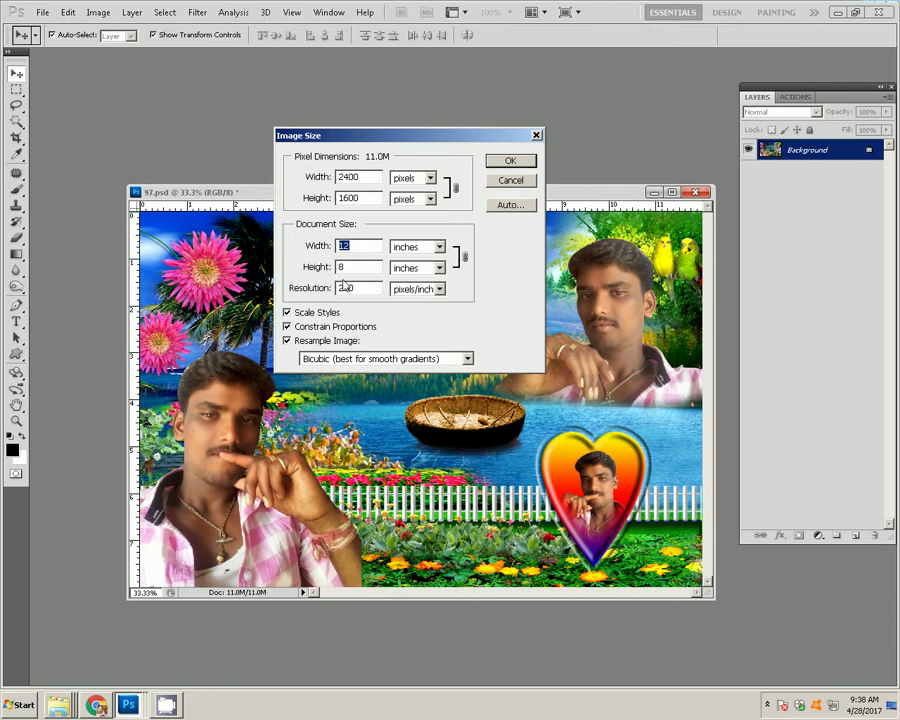
type("6")
double_click(350, 289)
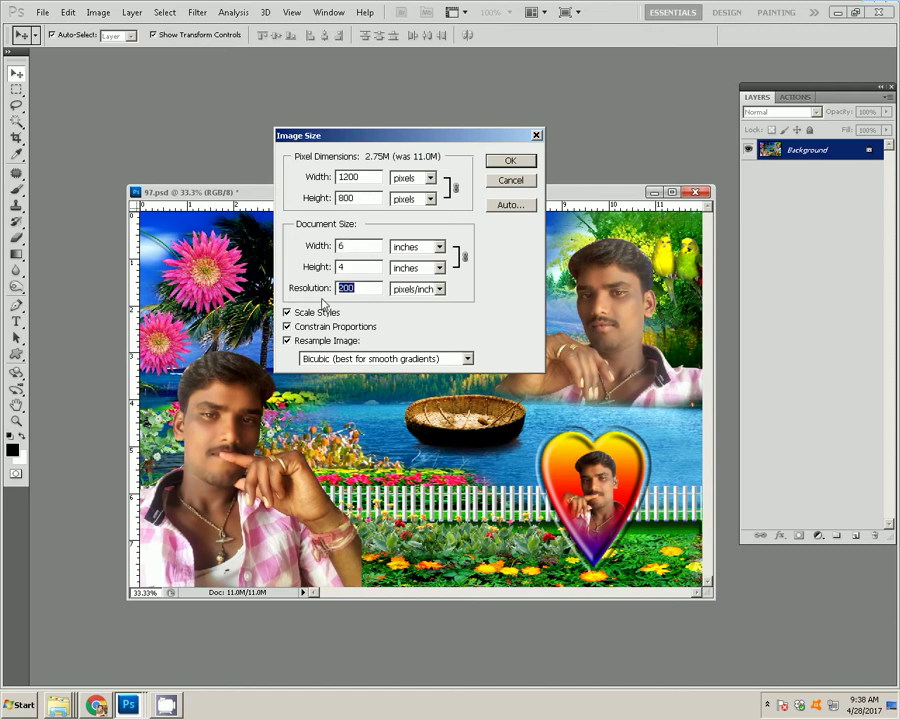
type("300")
left_click(511, 162)
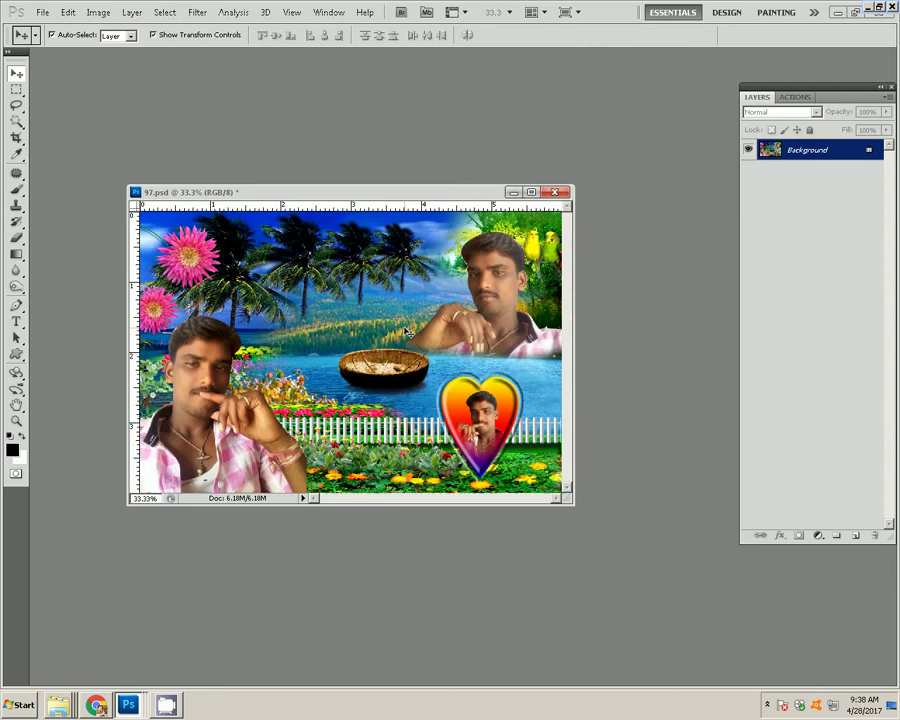
Start Save As and navigate to folder 24 inside folder 0 on Local Disk (G:)
key("ctrl+shift+s")
left_click(300, 264)
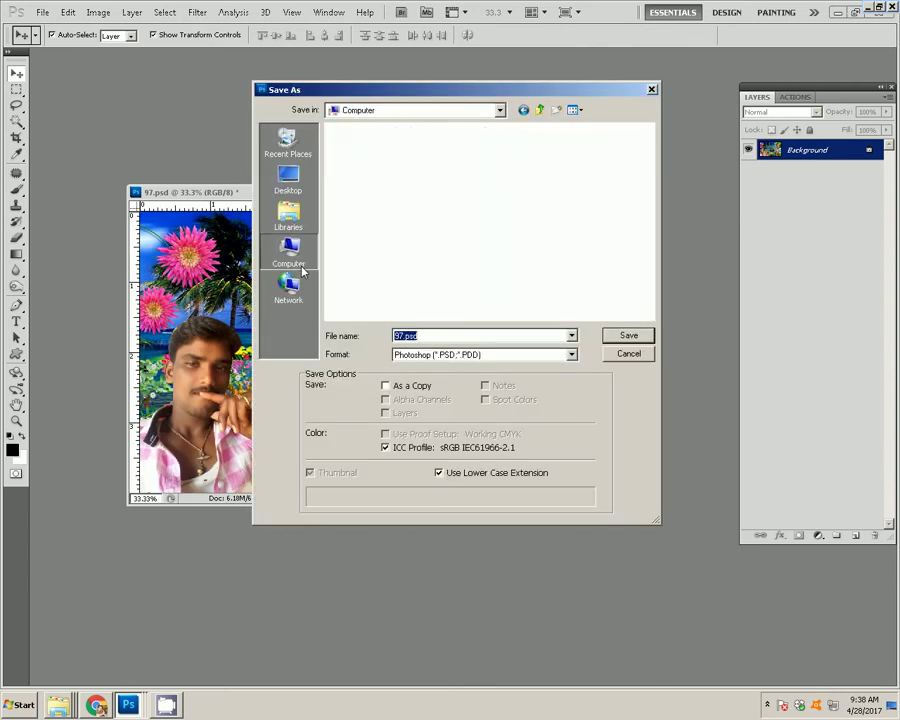
left_click(380, 181)
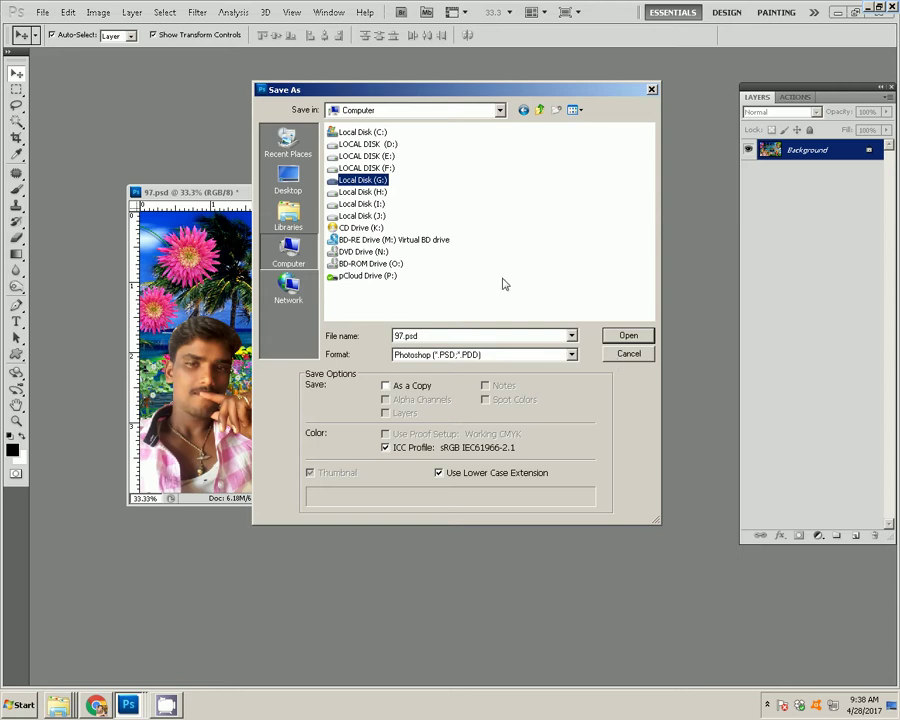
left_click(645, 334)
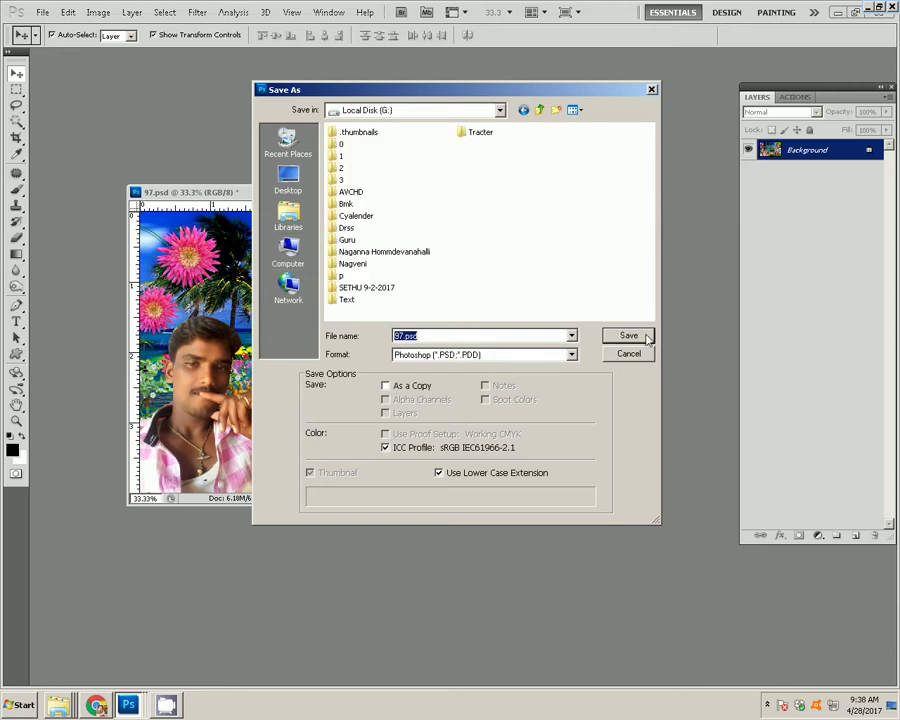
left_click(341, 179)
left_click(341, 145)
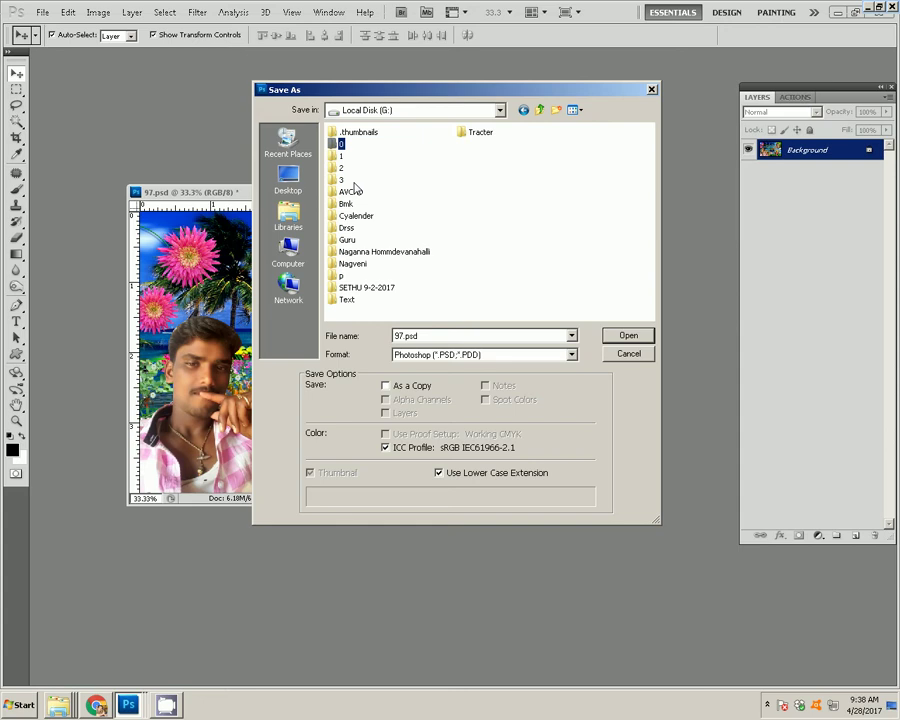
left_click(627, 337)
left_click(466, 158)
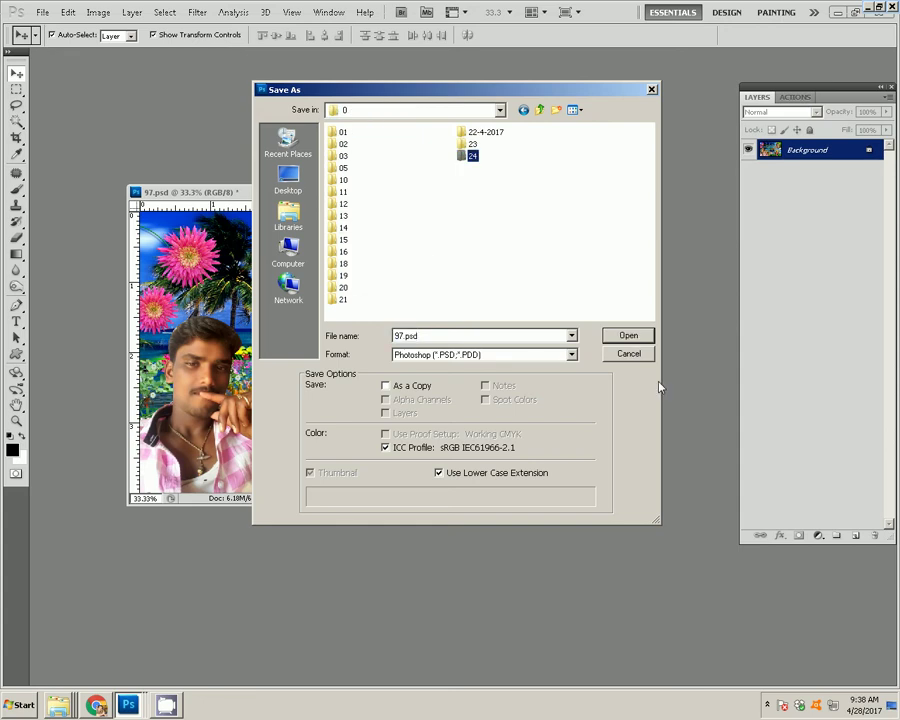
left_click(632, 337)
Save the image as JPEG named 39-4x6 at maximum quality 12
left_click(437, 355)
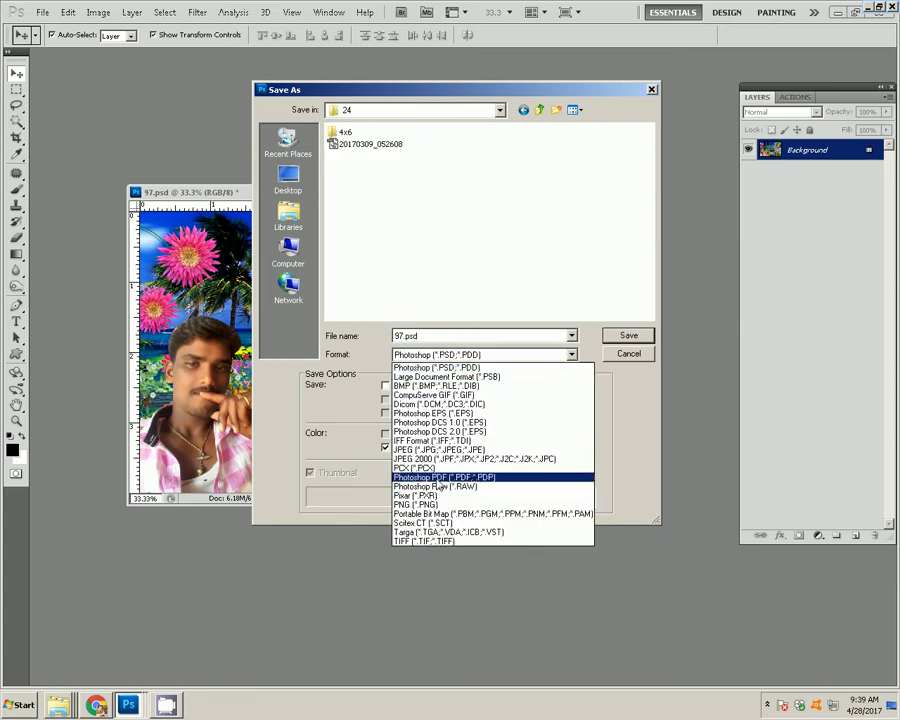
left_click(479, 452)
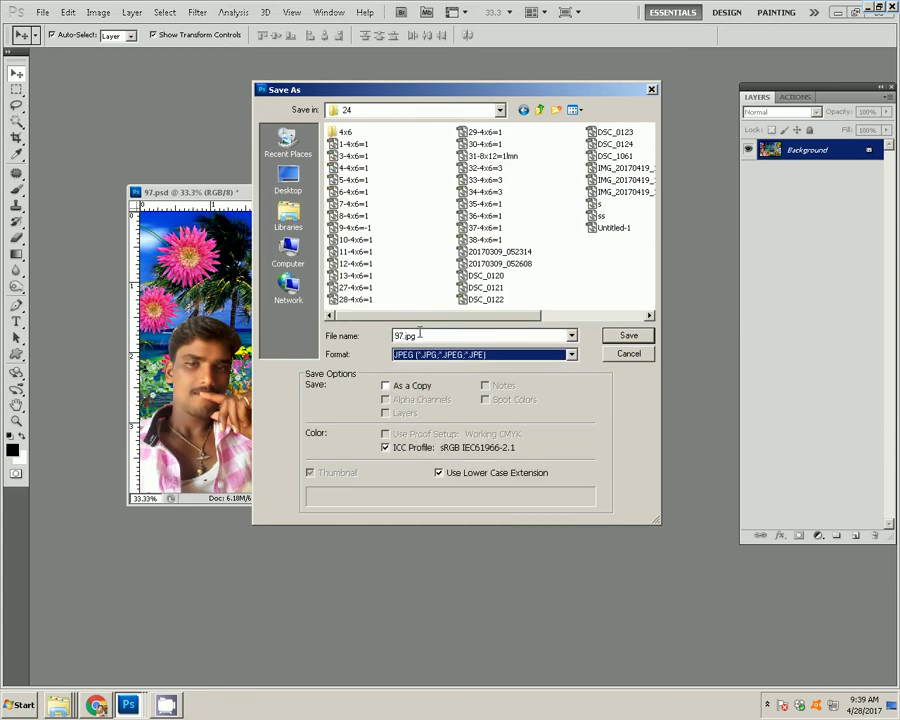
double_click(420, 334)
type("39")
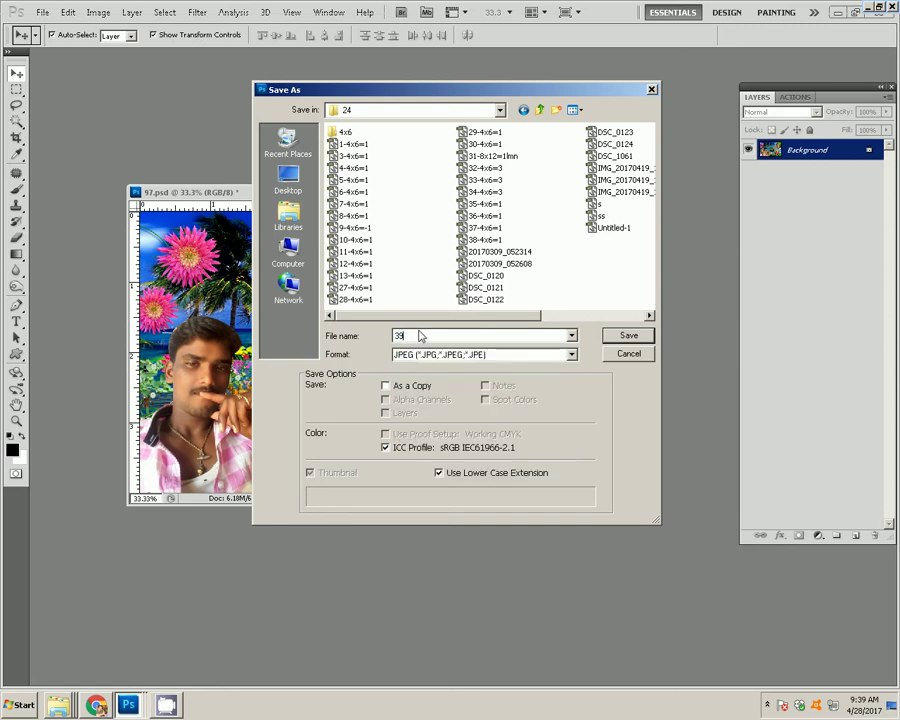
type("-4x6")
key("Return")
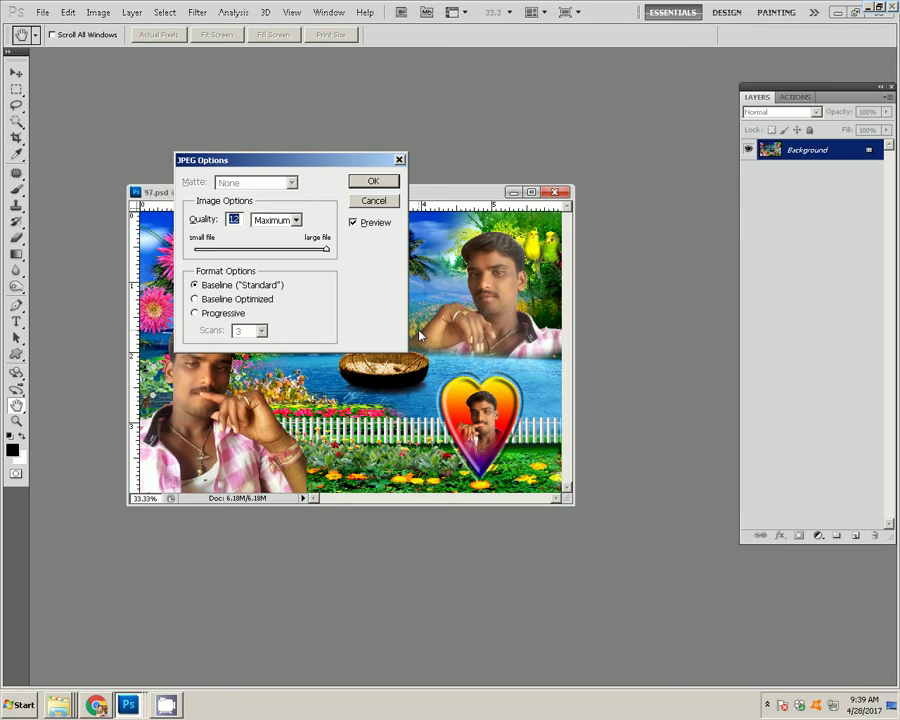
key("Return")
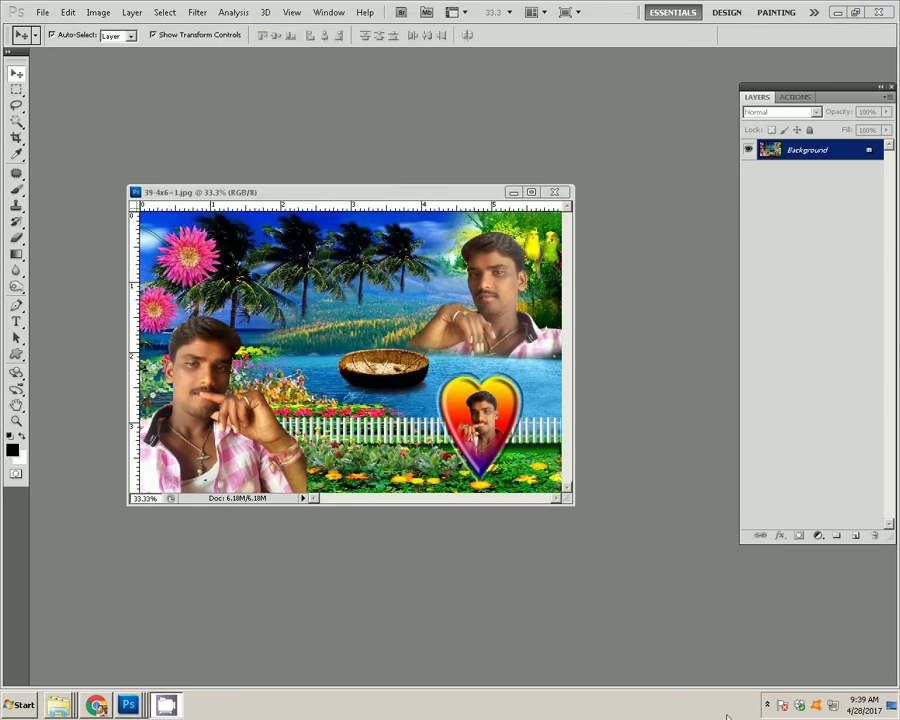
Show the hidden notification-area icons on the Windows taskbar
left_click(767, 705)
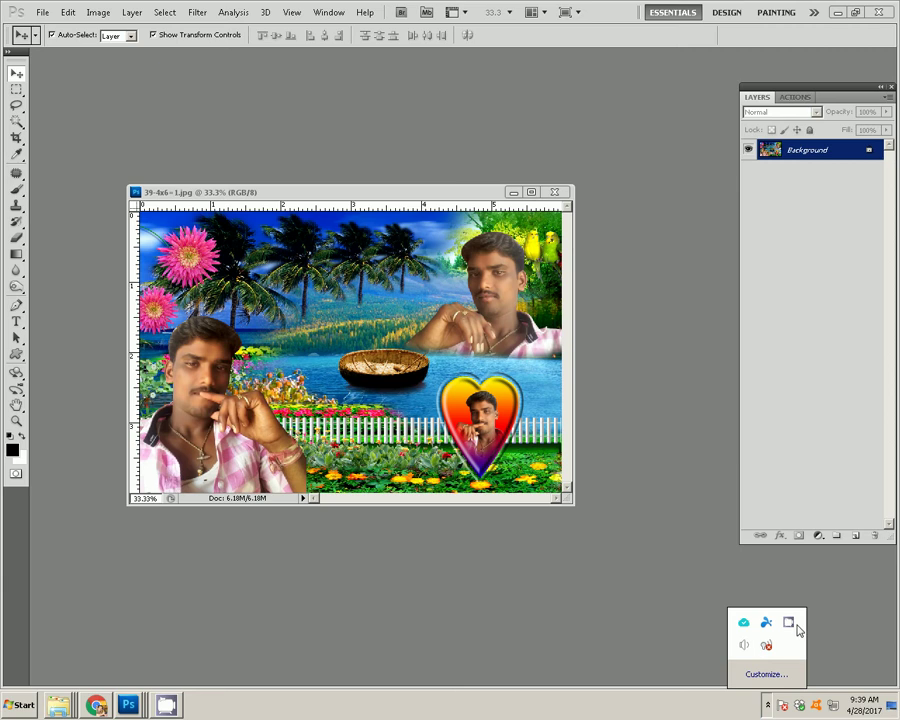